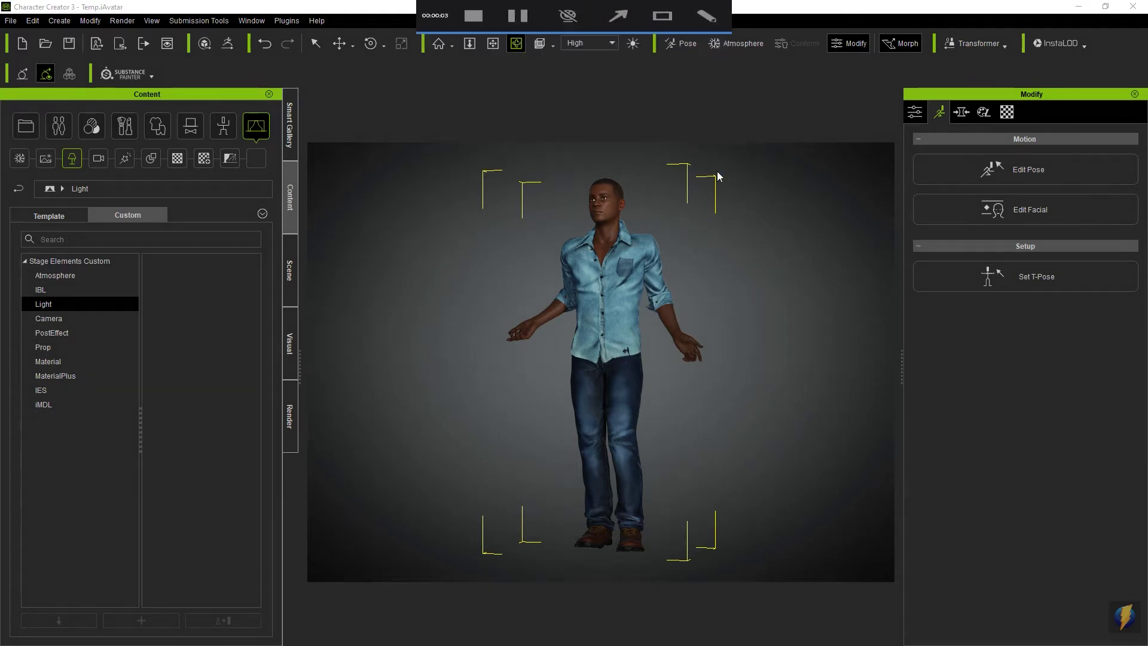
List the IBL Template presets such as Cayley Interior, Hansaplatz and Modern Buildings
mouse_move(849, 151)
left_mouse_down()
mouse_move(798, 236)
mouse_move(664, 238)
mouse_move(688, 179)
mouse_move(697, 352)
mouse_move(720, 251)
left_mouse_up()
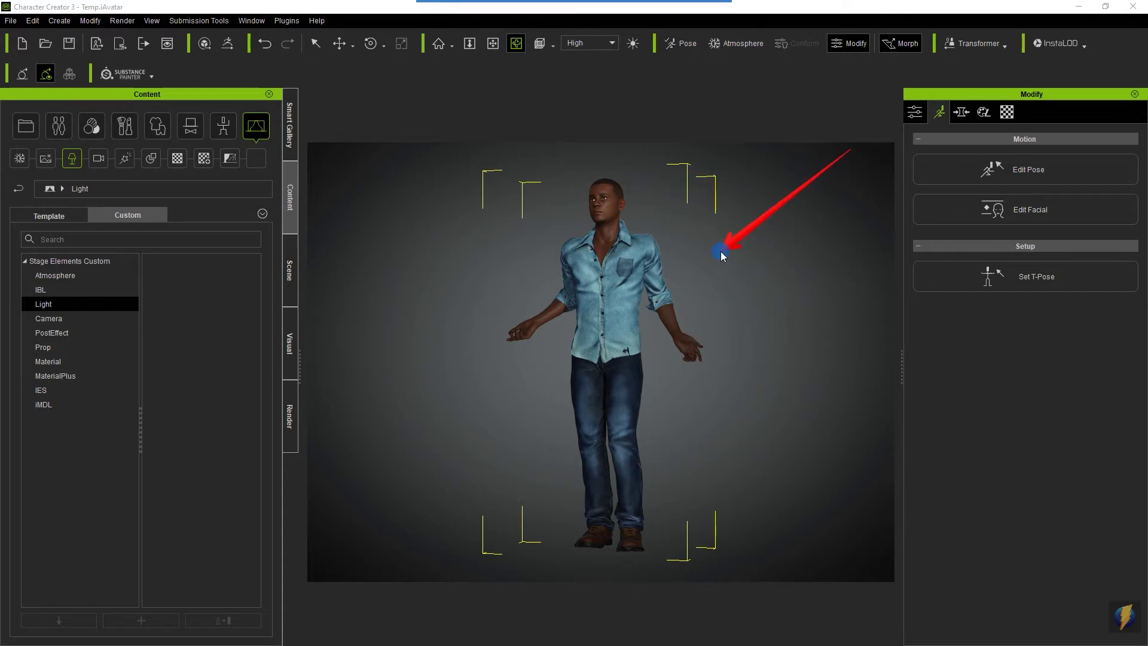
mouse_move(720, 251)
left_mouse_down()
mouse_move(18, 160)
mouse_move(23, 133)
mouse_move(257, 128)
left_mouse_up()
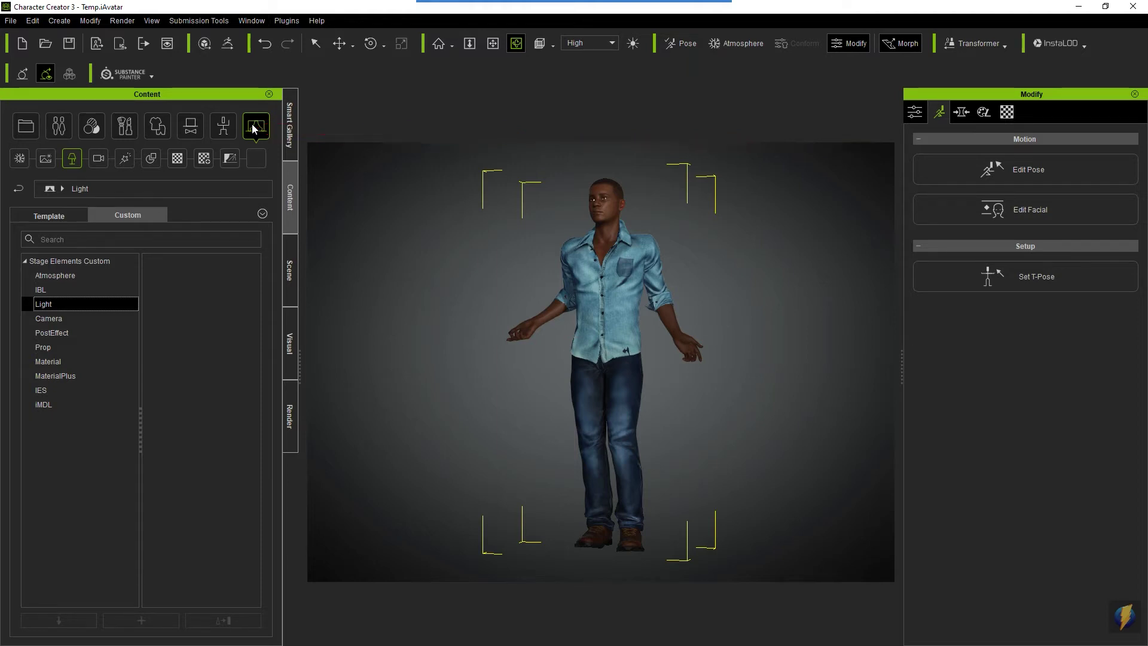
left_click(57, 289)
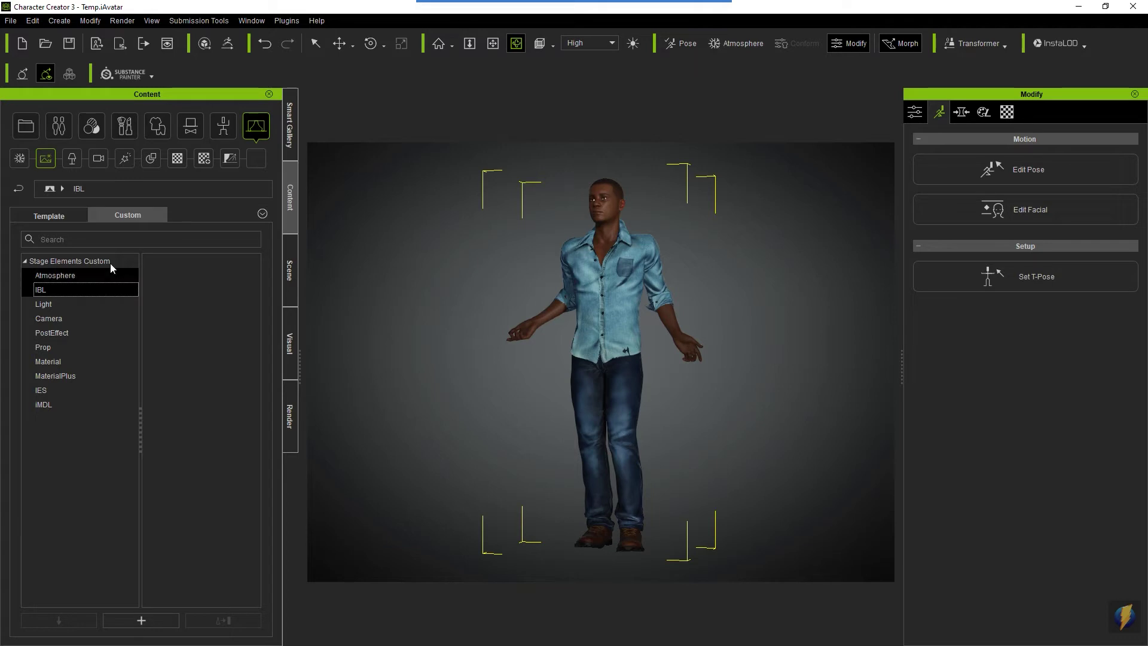
left_click(48, 216)
mouse_move(166, 269)
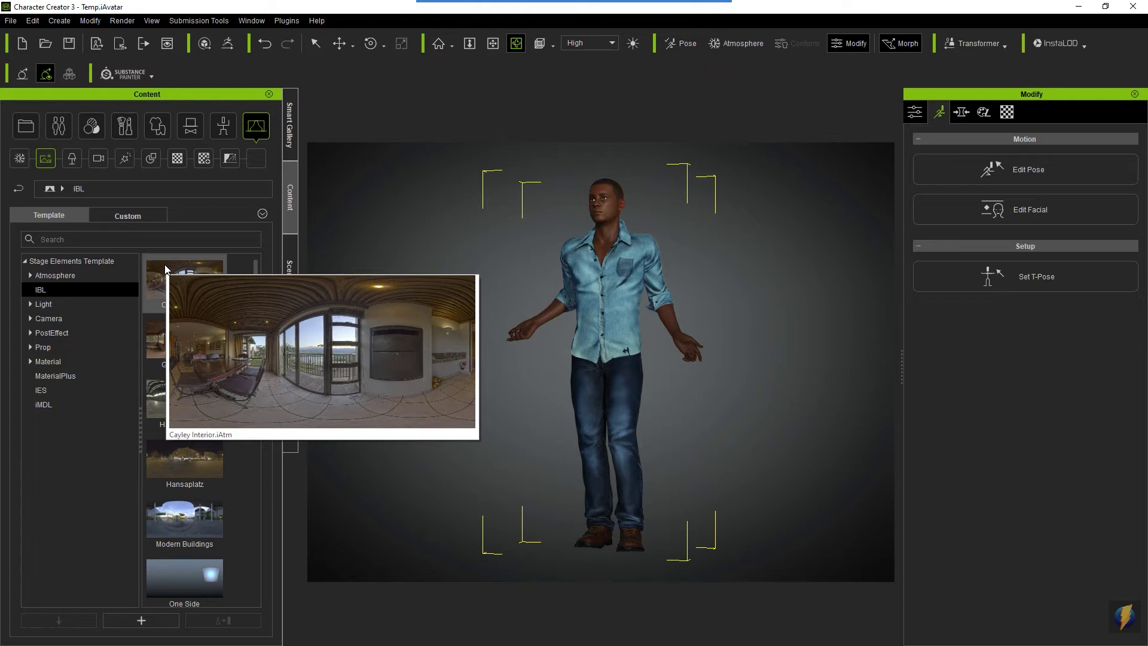
Try the DH_SSS Back and contrast shadow Atmosphere presets on the character
left_click(64, 277)
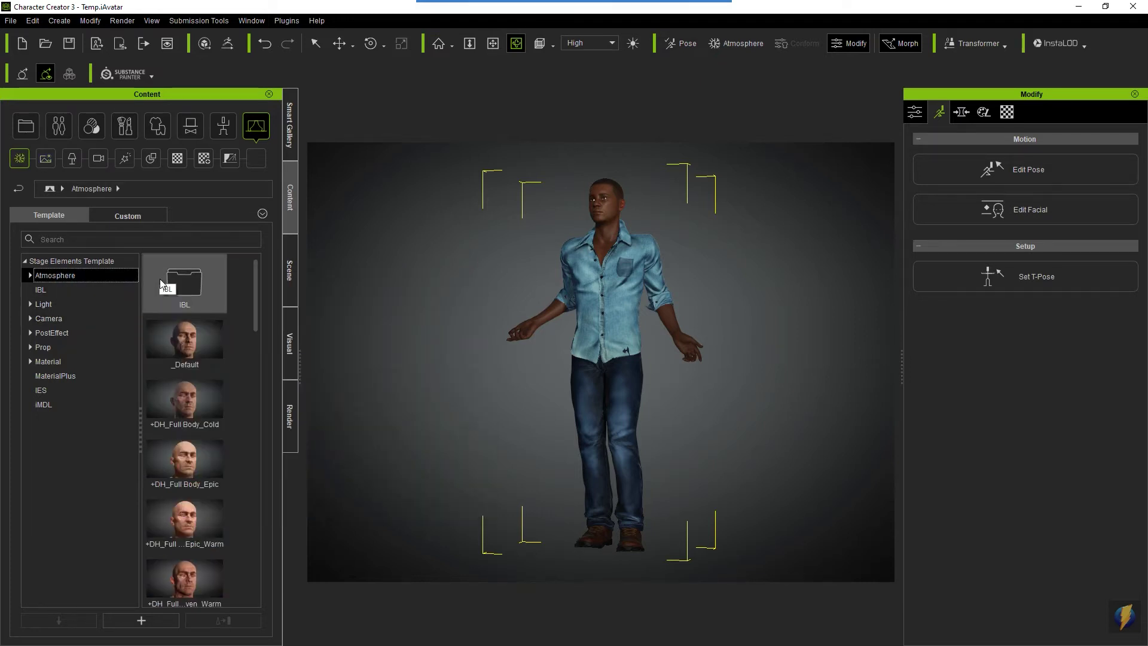
scroll(203, 390, "down", 3)
scroll(203, 392, "down", 10)
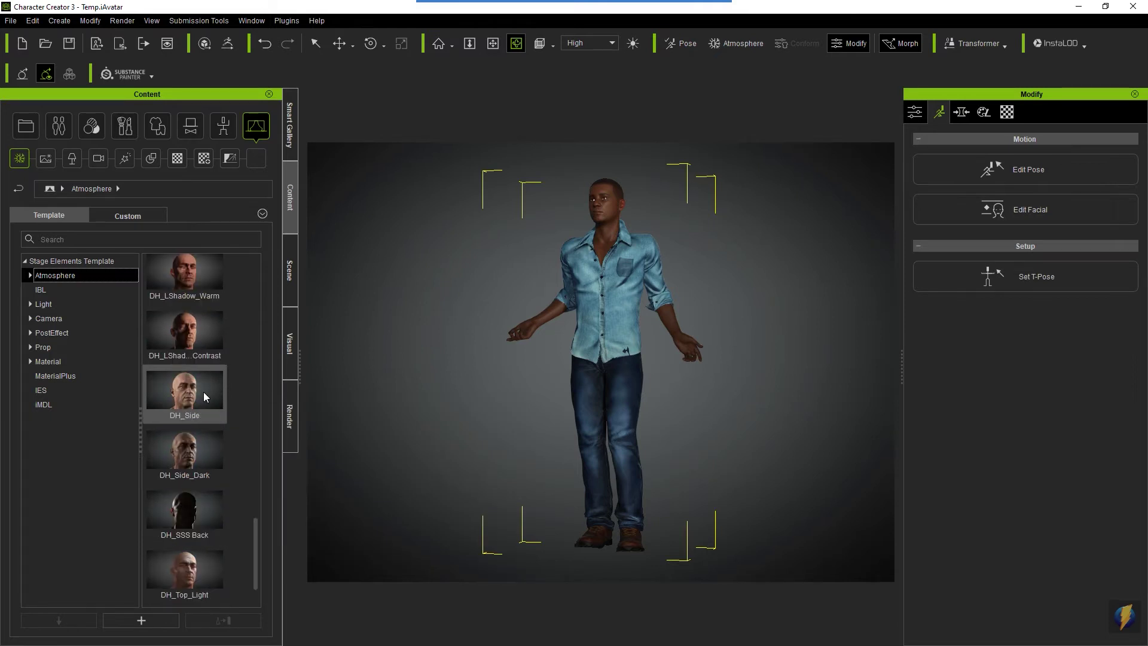
left_click_drag(203, 530, 486, 251)
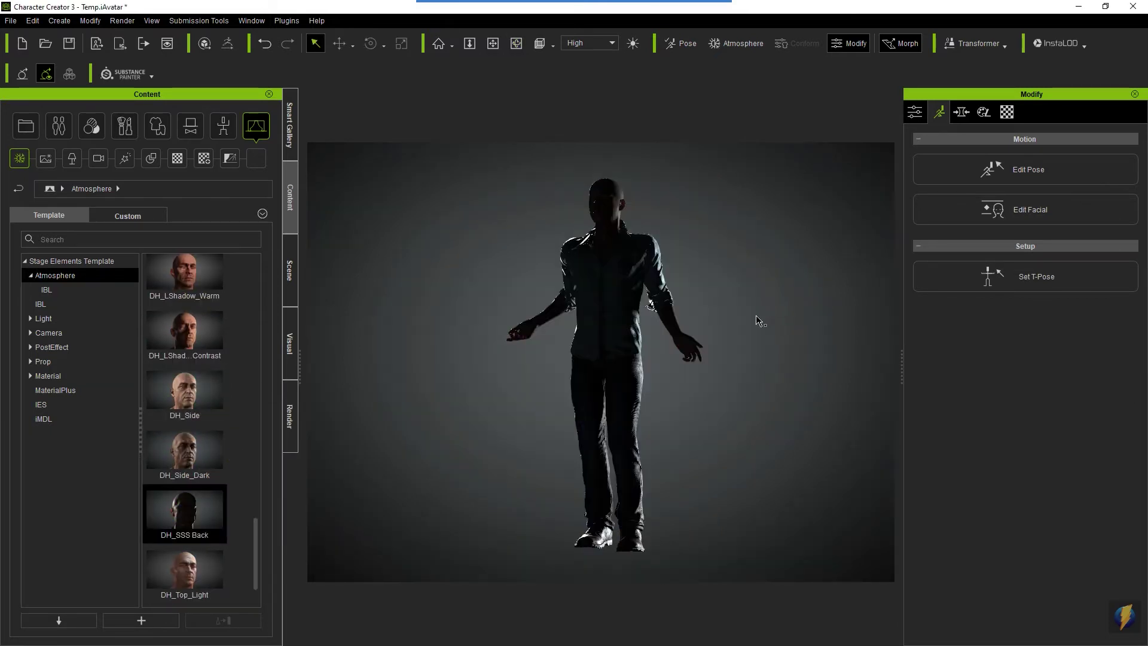
right_click_drag(726, 339, 614, 367)
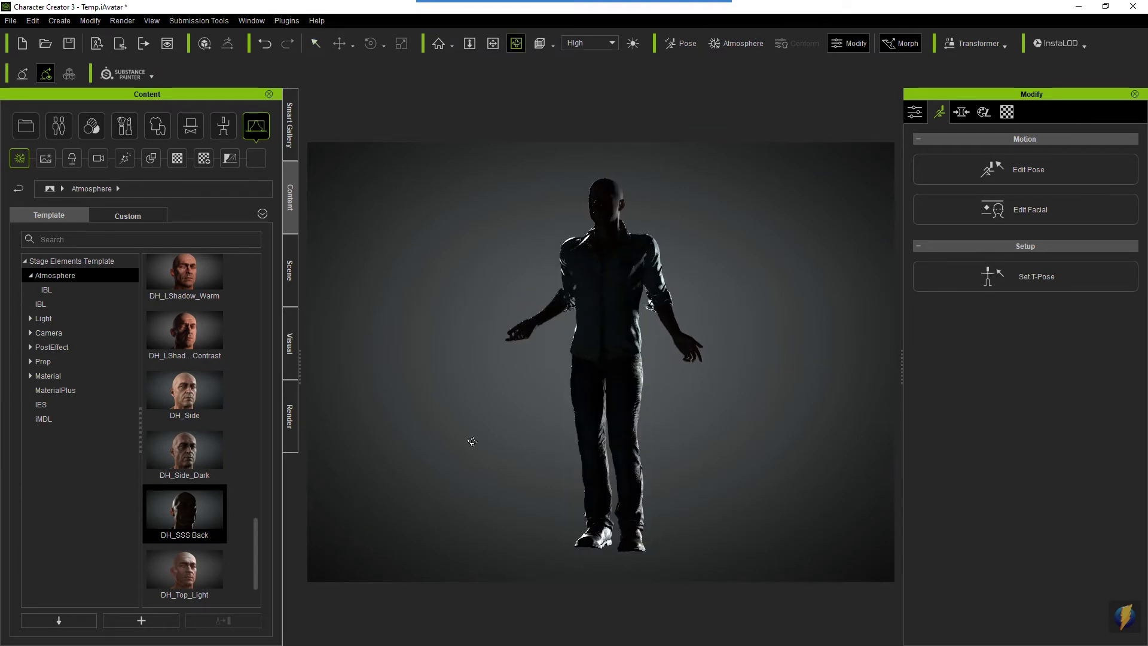
left_click(192, 342)
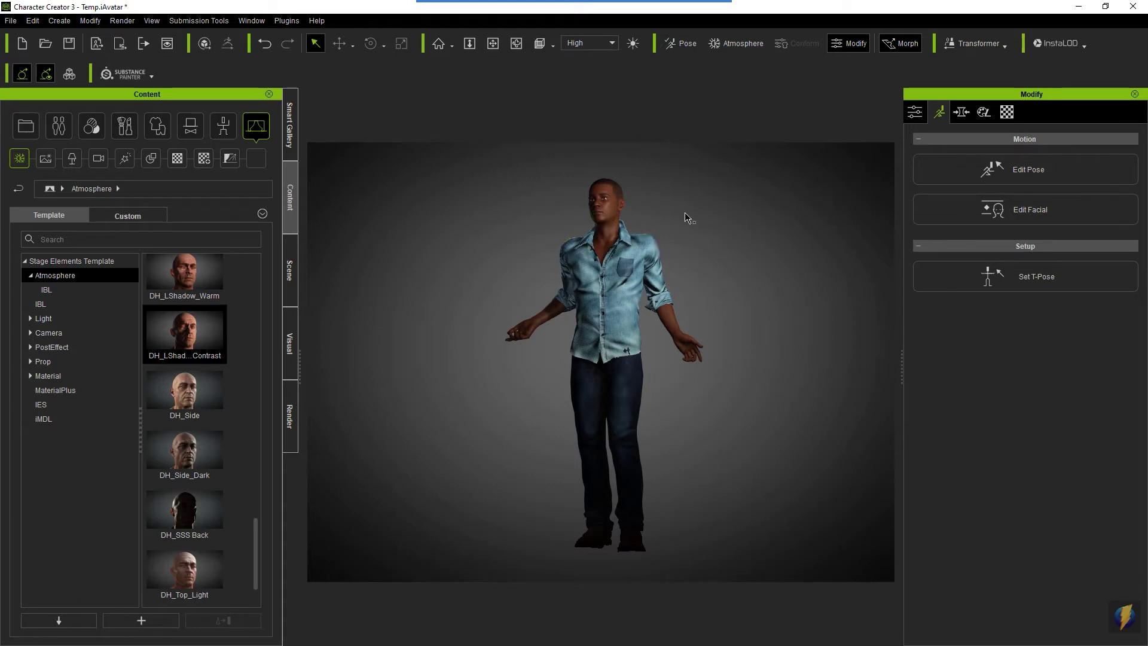
Apply the +DH_Upper Body_Soft atmosphere and orbit the view to check it
key("space")
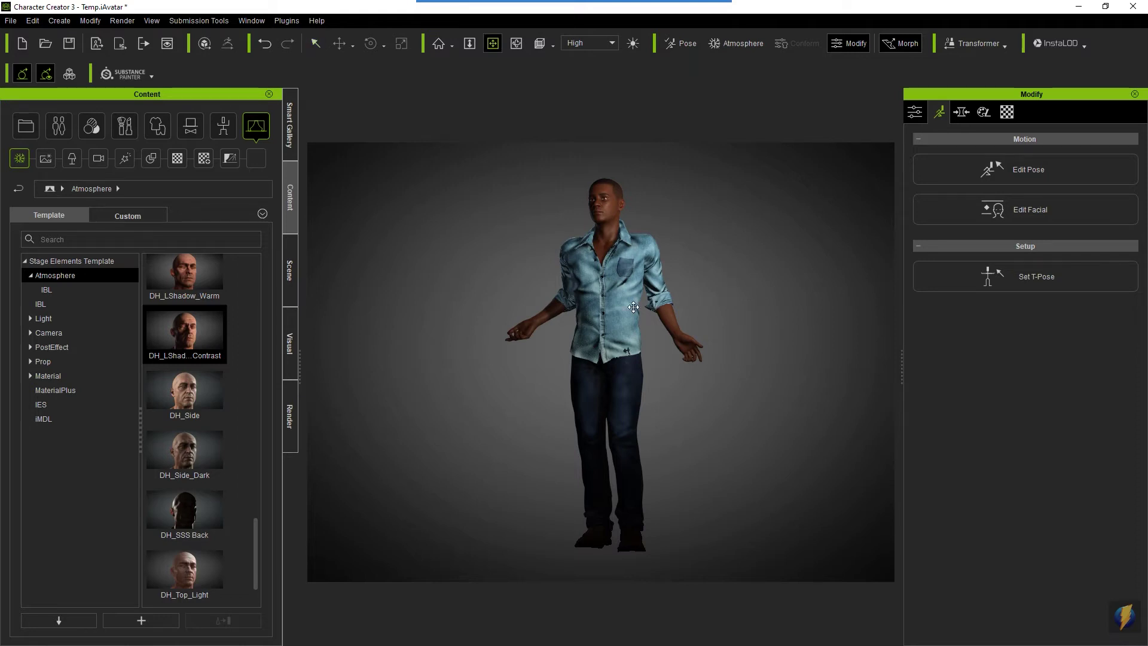
key("a")
left_click_drag(633, 307, 589, 325)
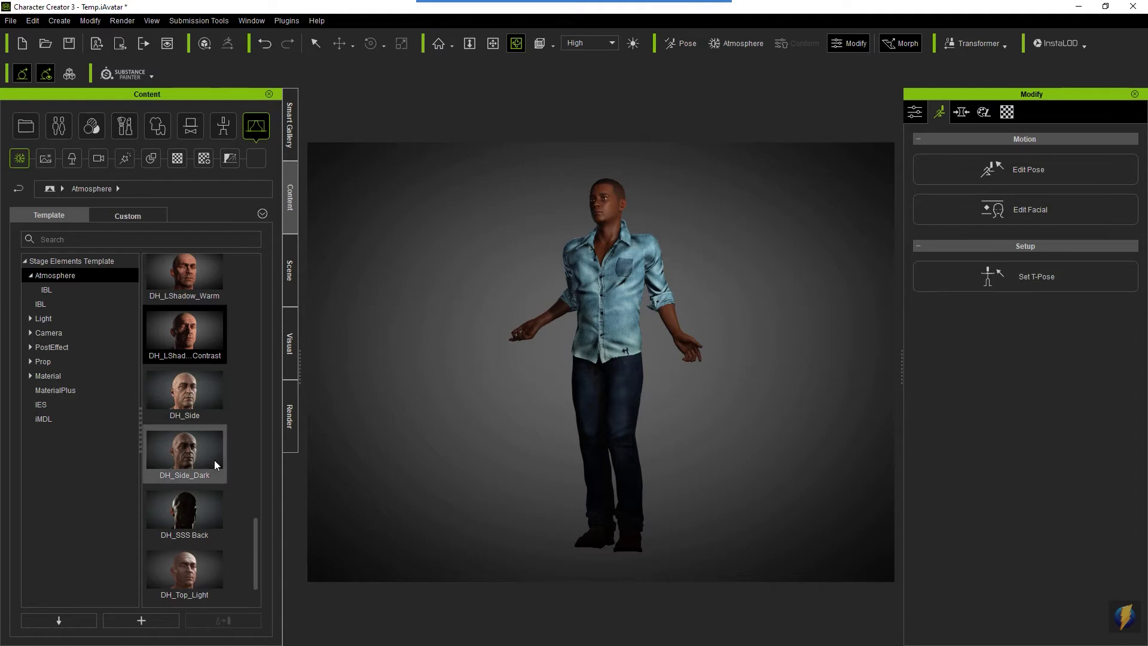
scroll(214, 461, "up", 5)
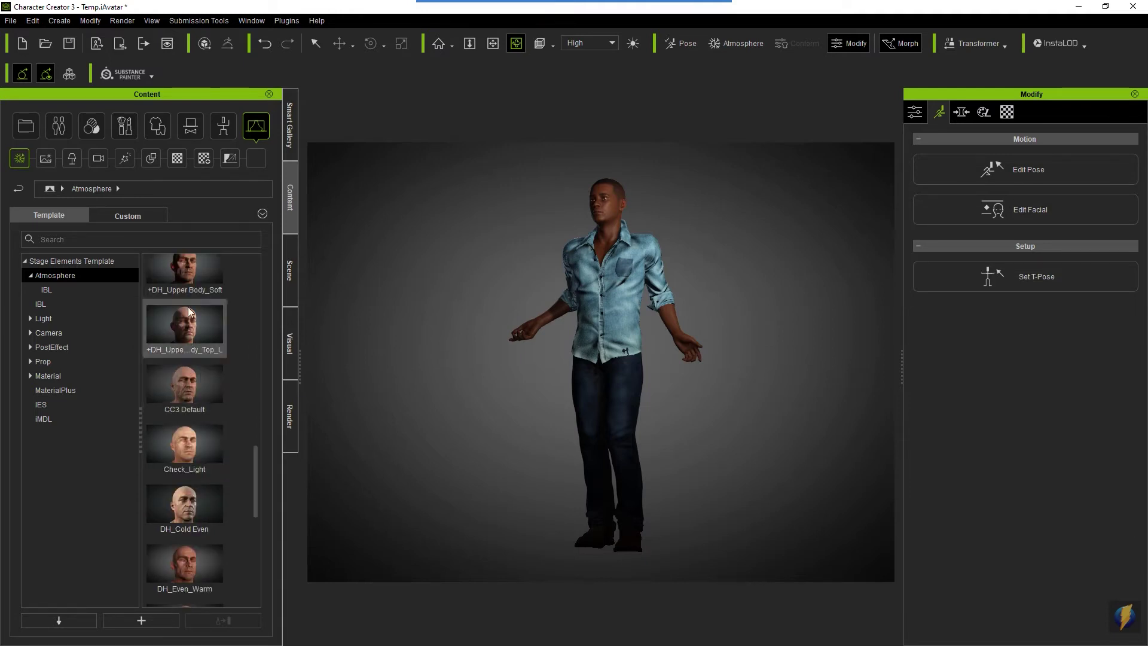
left_click_drag(185, 268, 705, 297)
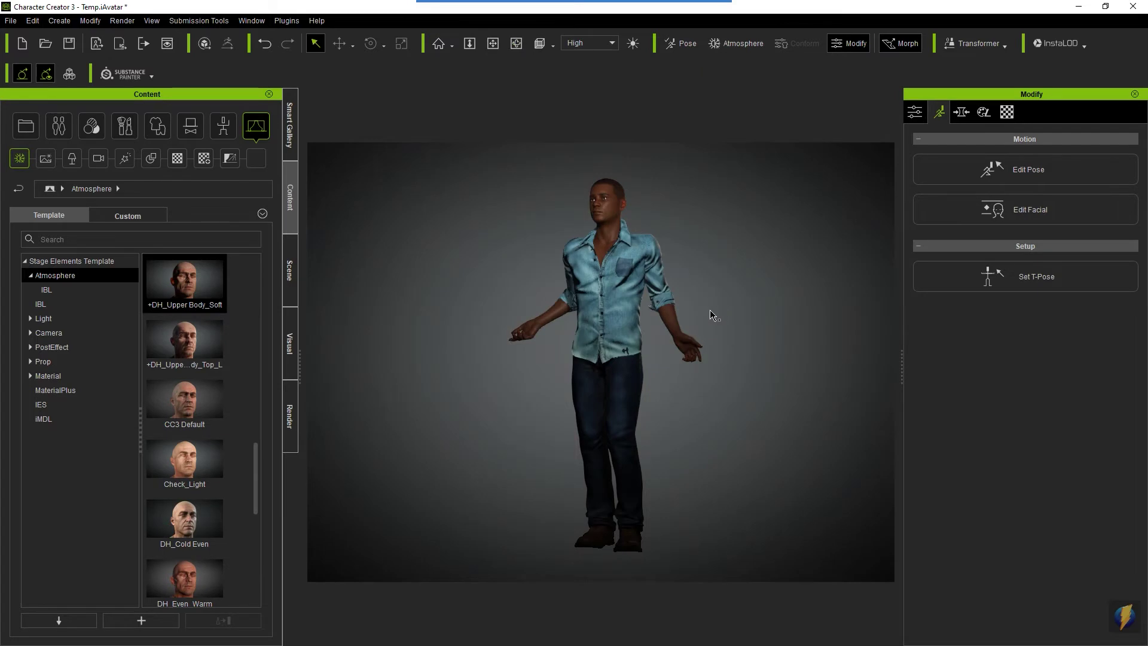
mouse_move(598, 347)
middle_mouse_down()
mouse_move(713, 355)
mouse_move(598, 344)
middle_mouse_up()
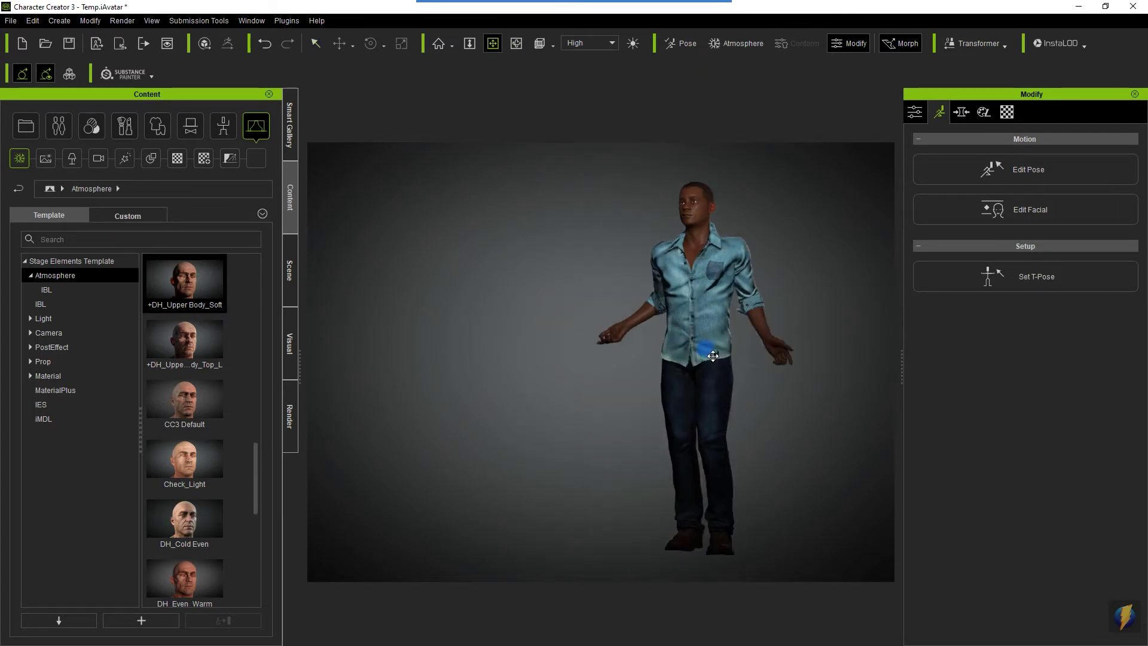
right_click_drag(598, 344, 625, 416)
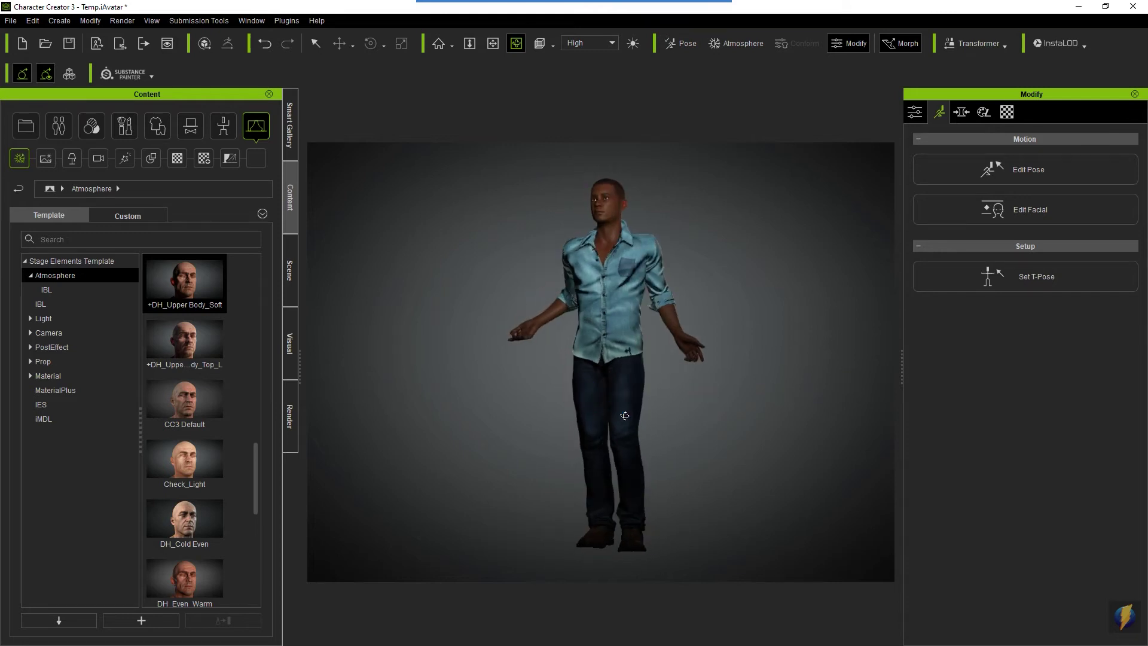
Try the 3 Point Lighting and IBL_Autumn Hockey IBL presets on the character
left_click(45, 290)
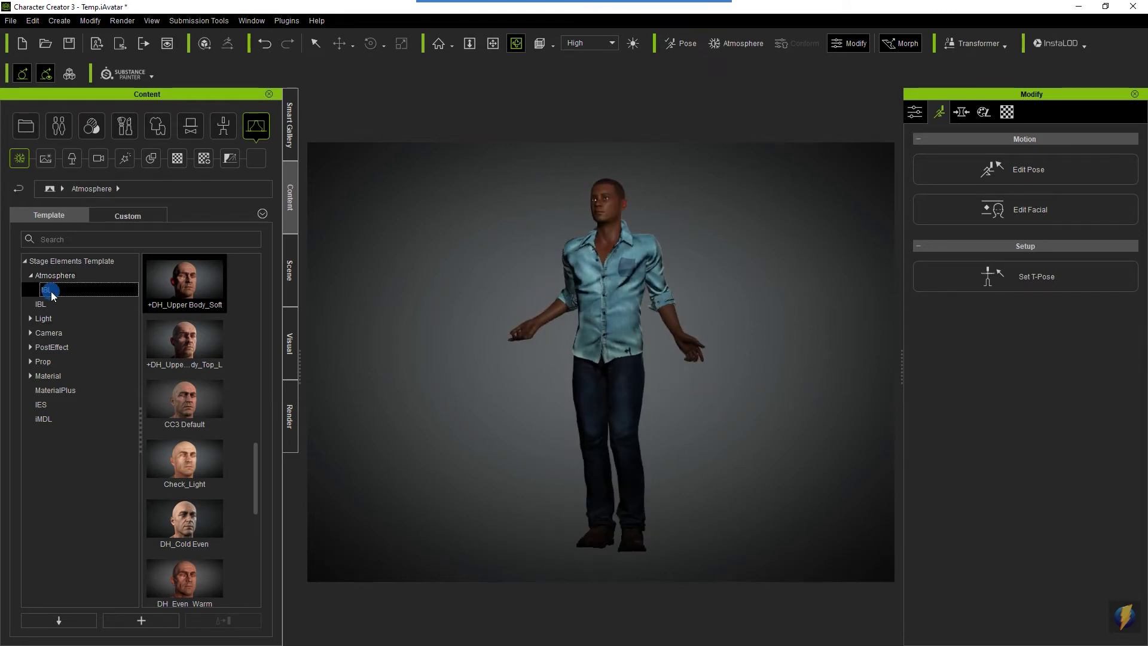
scroll(197, 445, "down", 1)
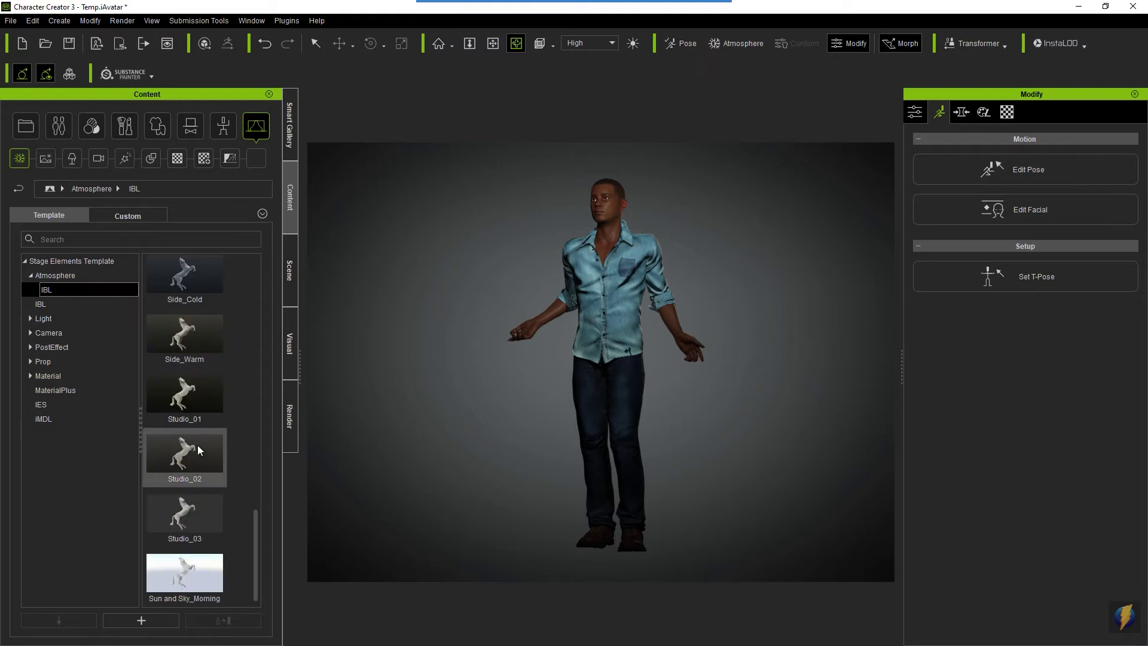
scroll(202, 399, "up", 9)
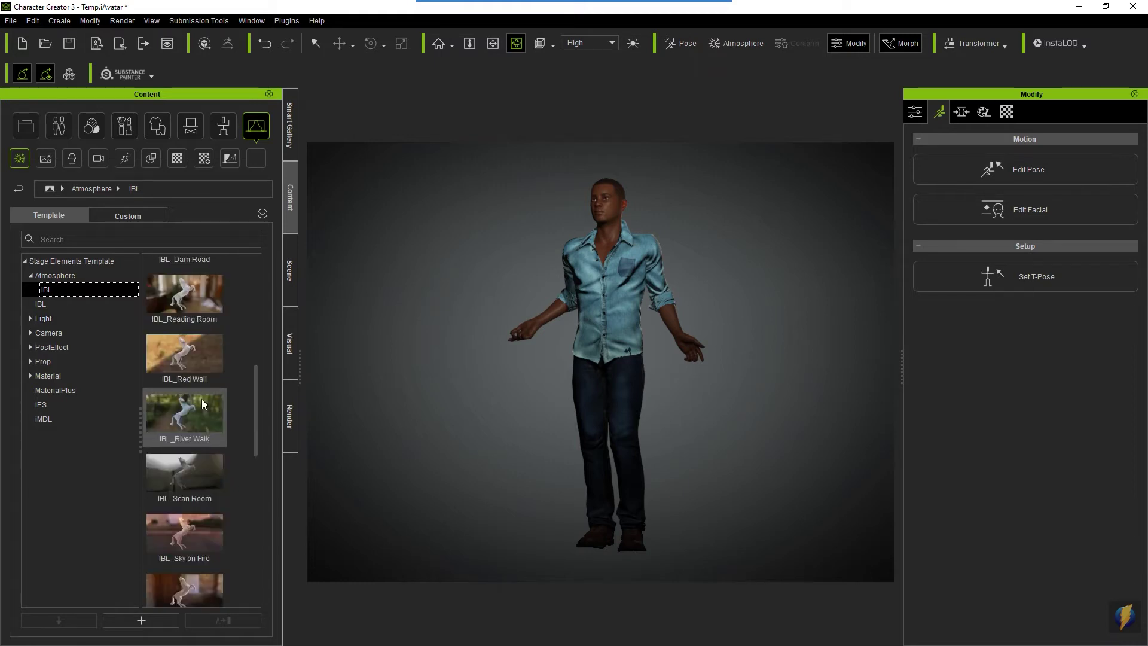
scroll(202, 400, "up", 6)
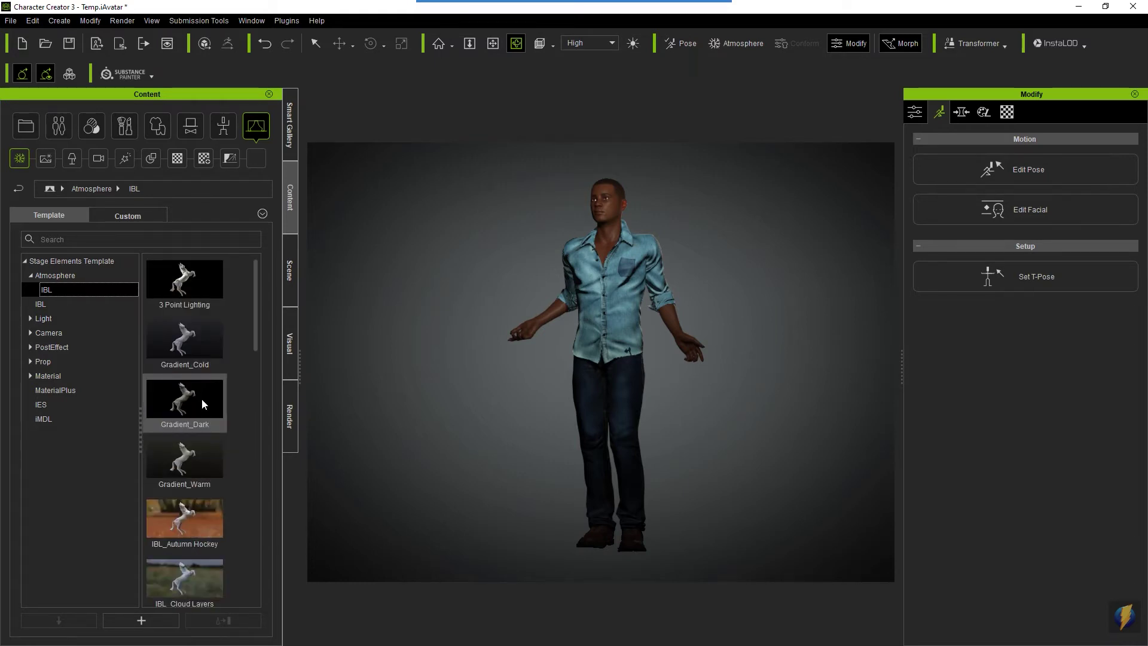
double_click(198, 290)
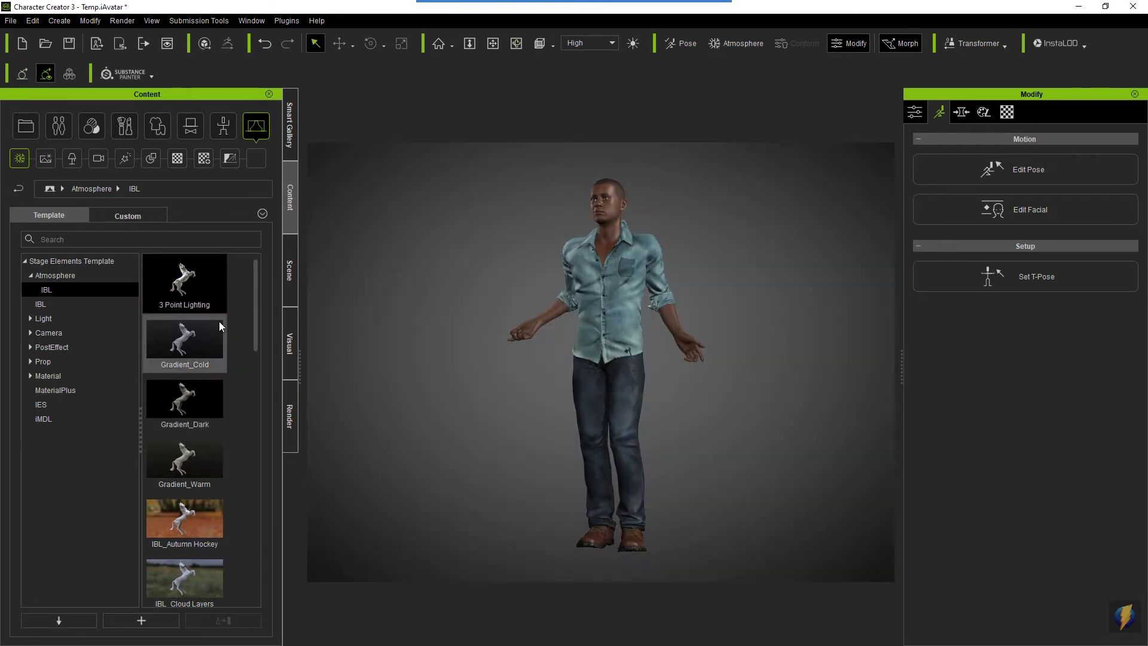
left_click(181, 524)
left_click(179, 522)
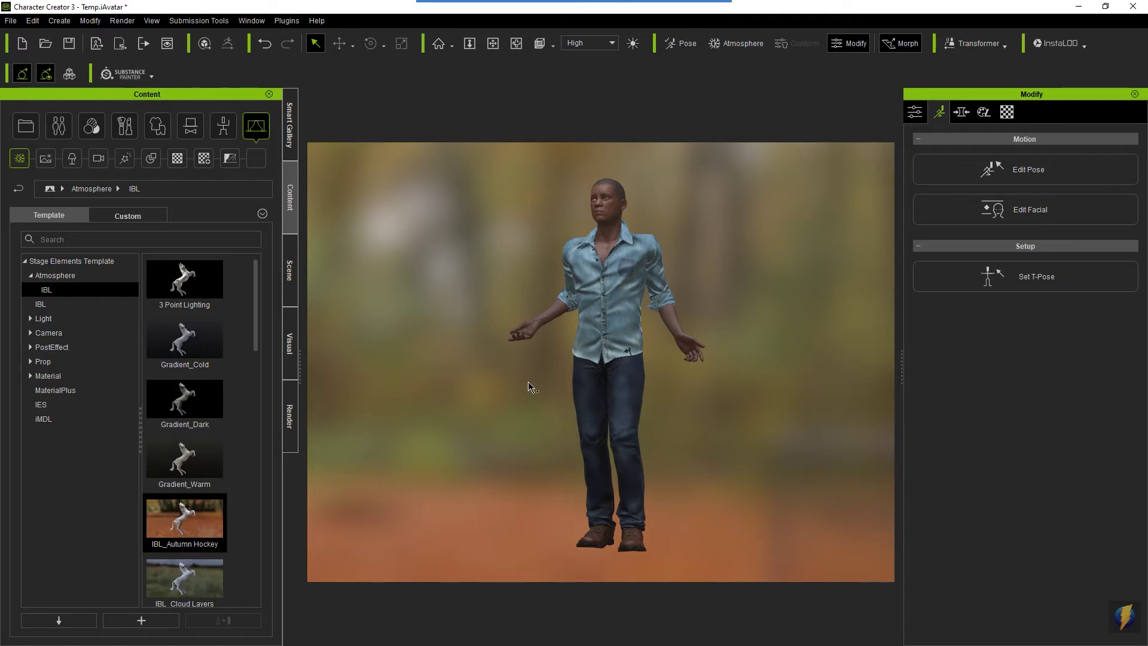
Switch to the Face camera, then apply IBL_Vulture Hide and finally IBL_Sky on Fire
scroll(572, 390, "up", 2)
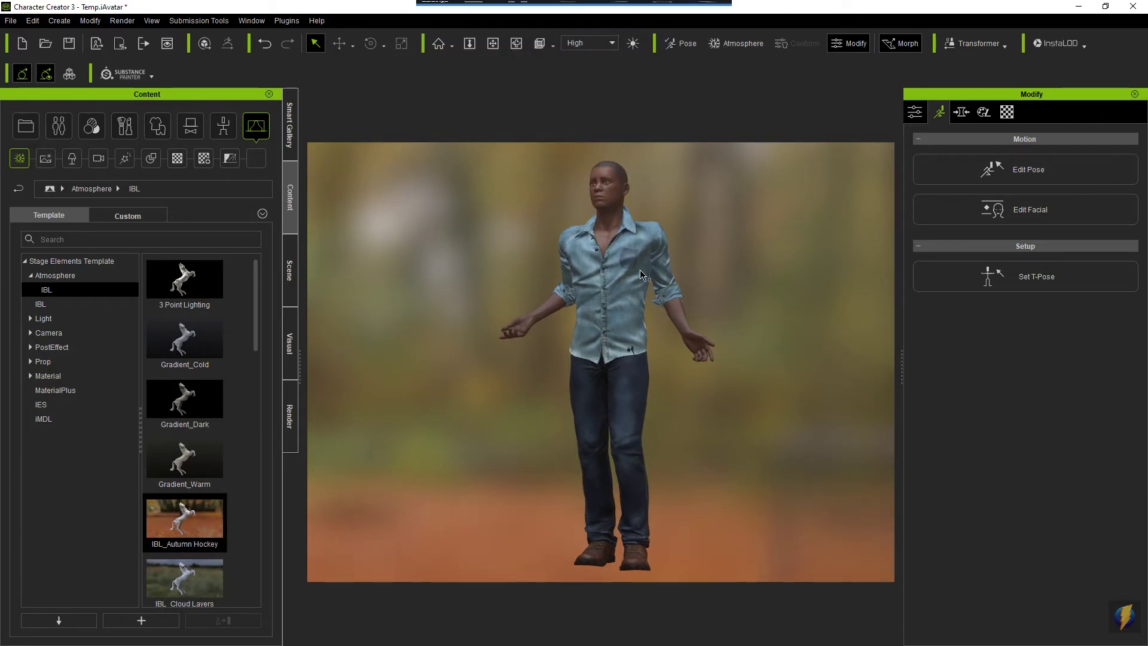
left_click(554, 47)
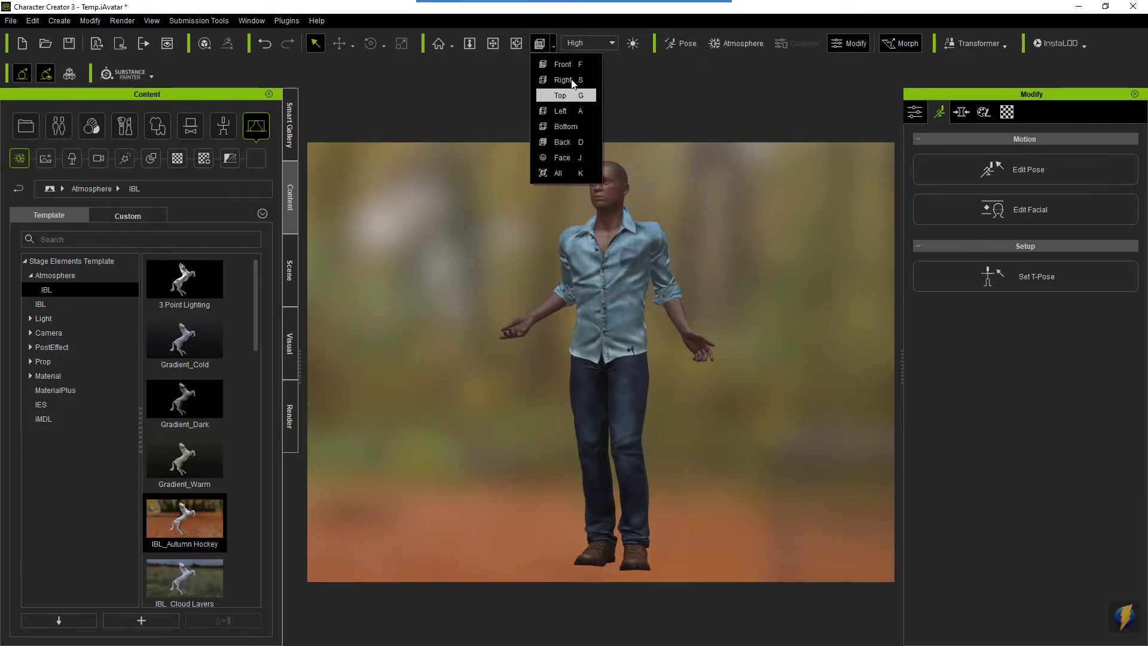
left_click(563, 157)
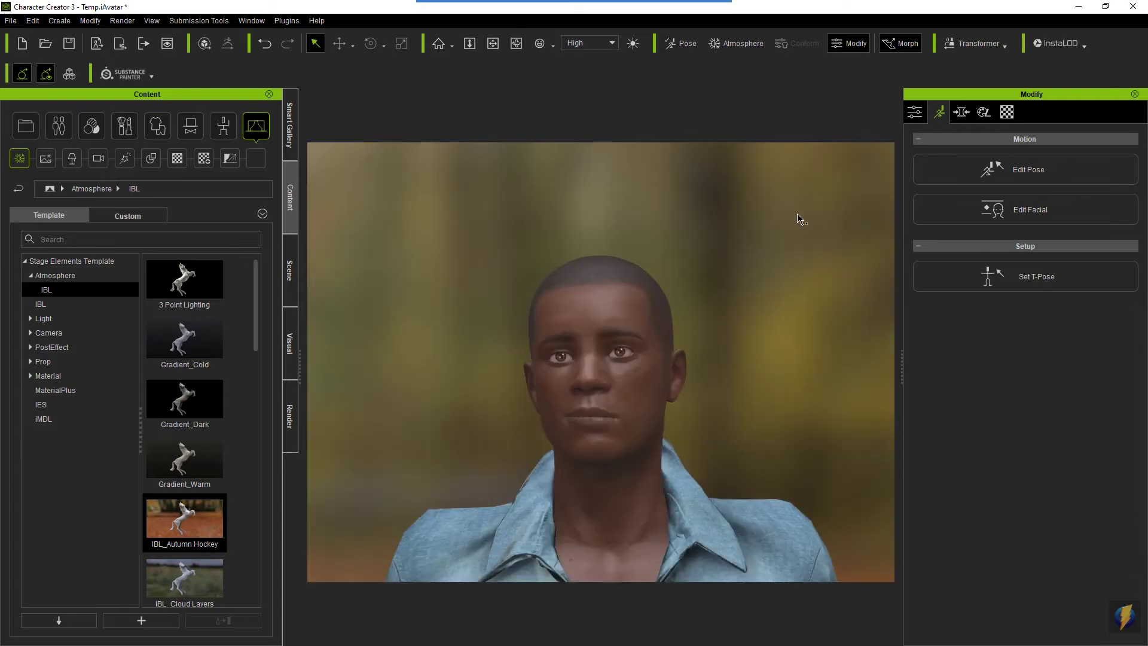
scroll(201, 490, "down", 10)
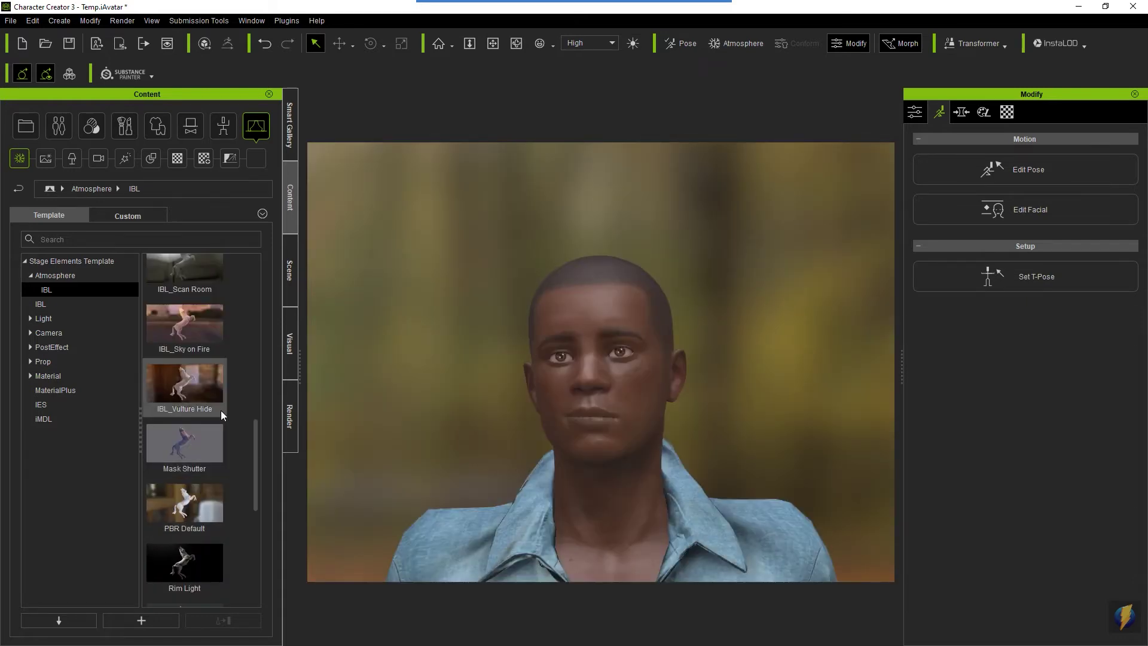
double_click(190, 390)
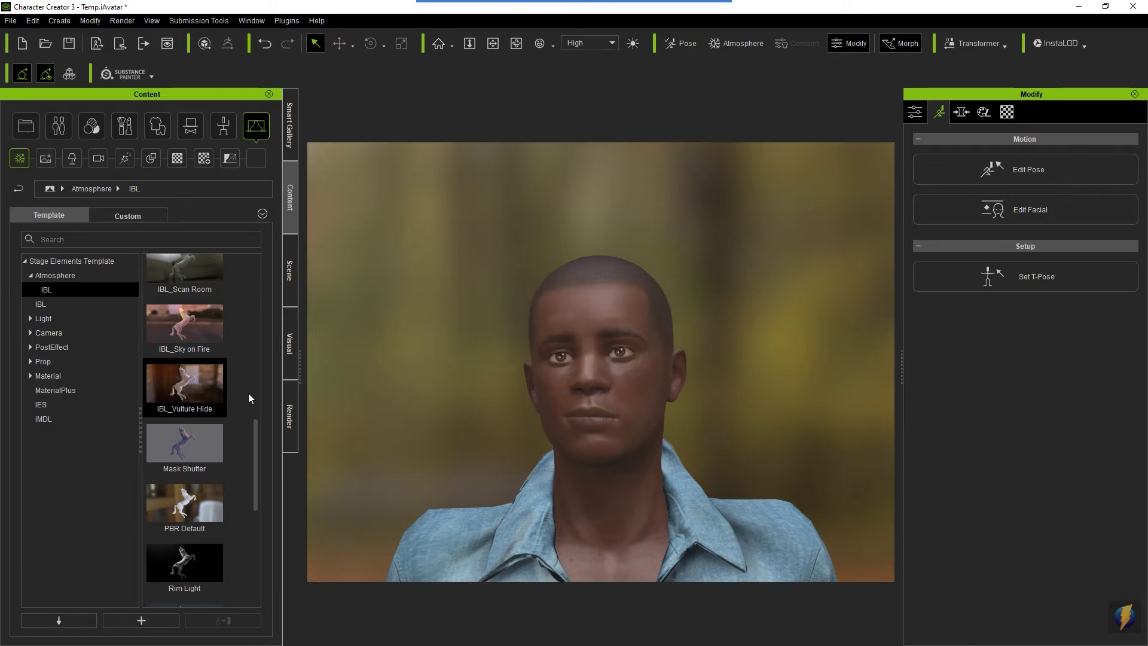
double_click(186, 332)
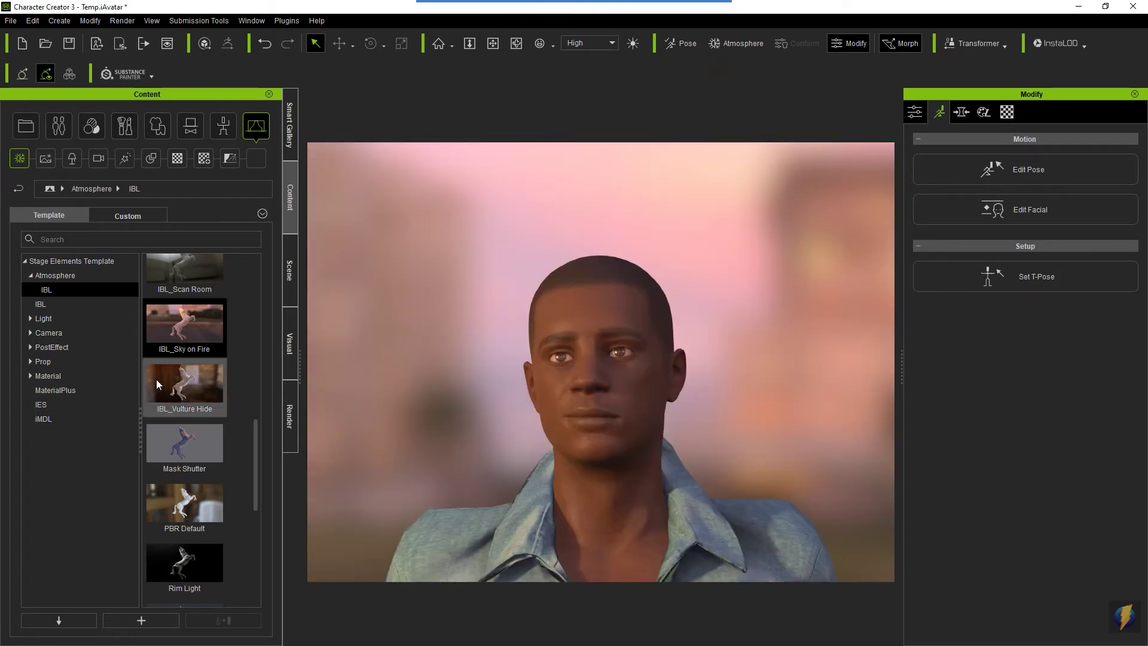
Apply the Rim Light - Right preset from 03_Back Light to the character
left_click(30, 319)
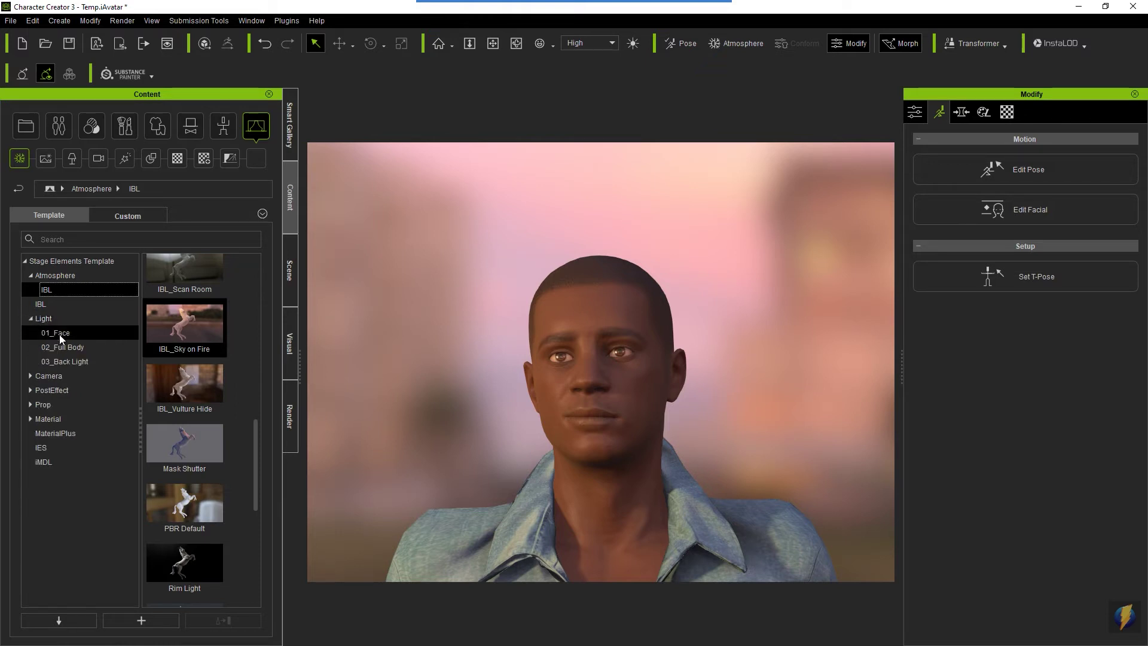
left_click(55, 332)
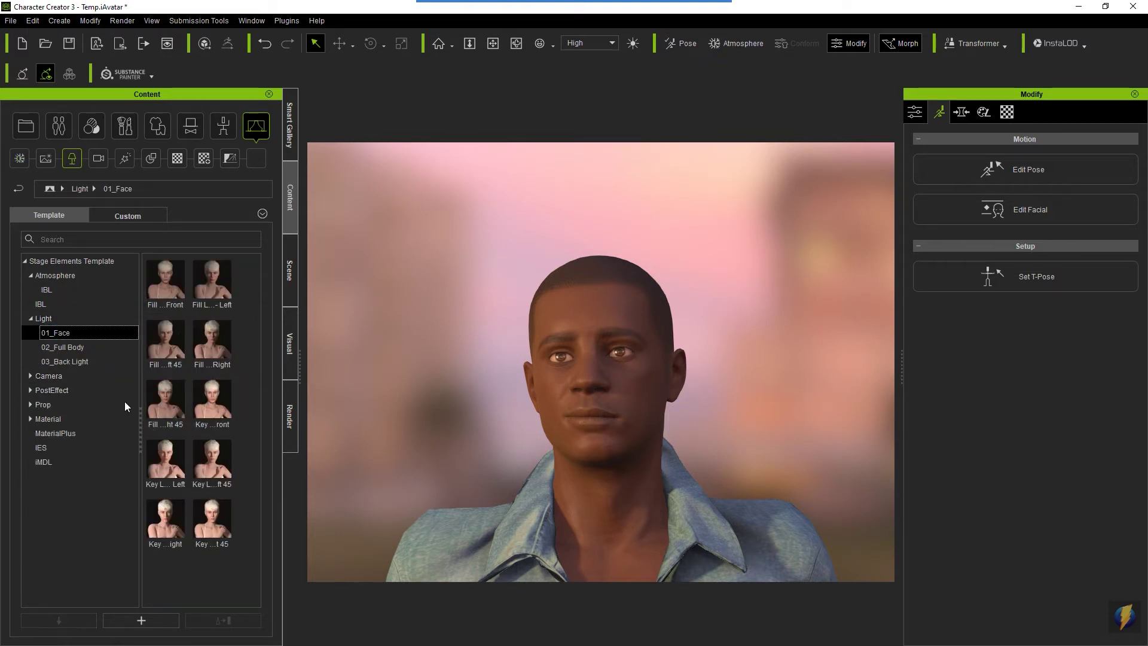
left_click(54, 347)
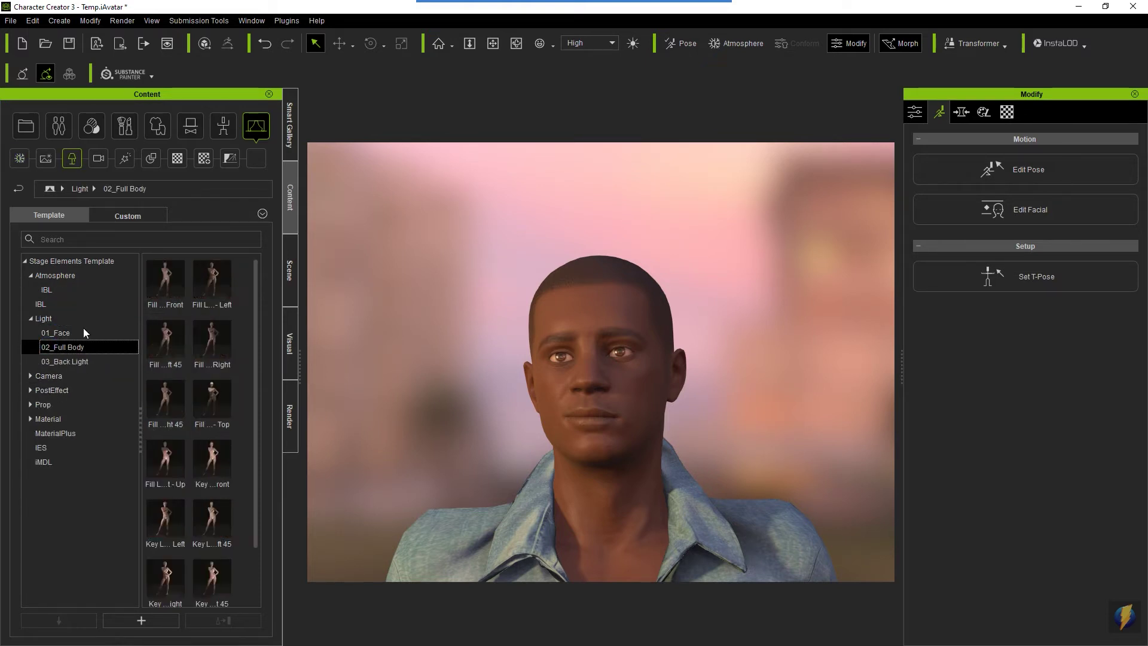
left_click(68, 360)
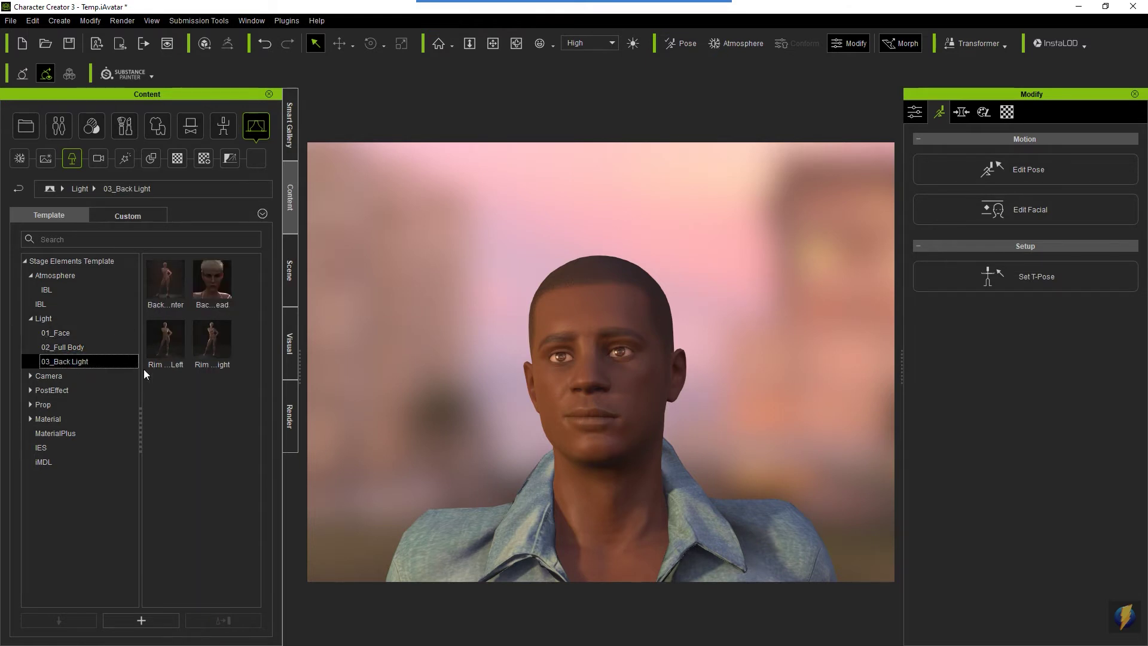
double_click(207, 340)
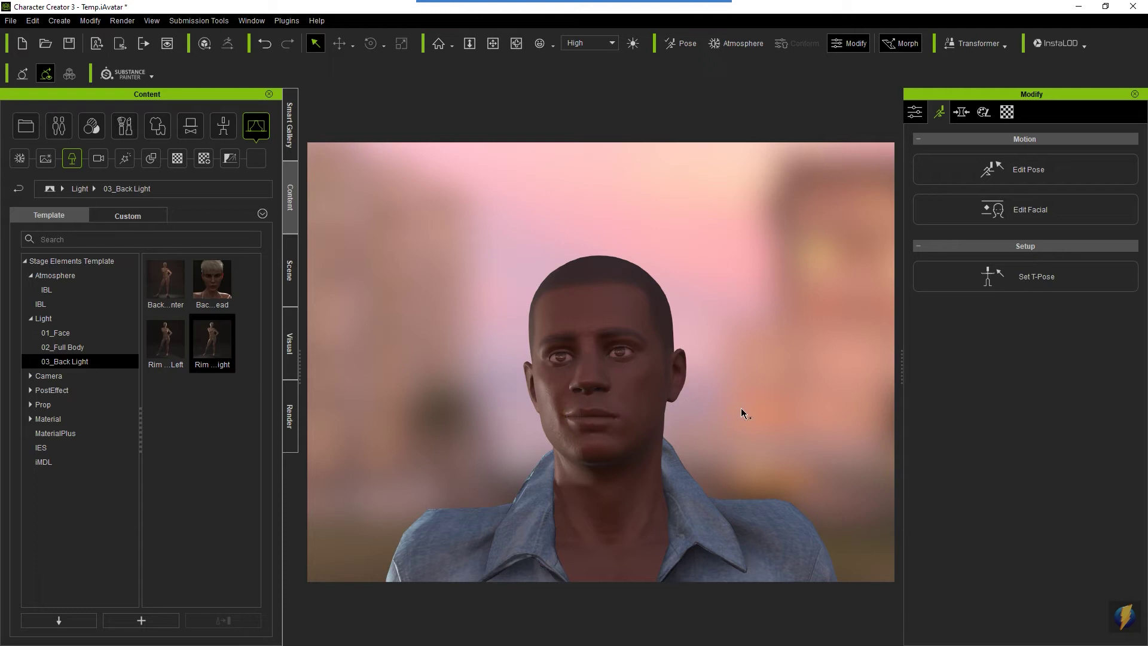
left_click_drag(217, 339, 583, 379)
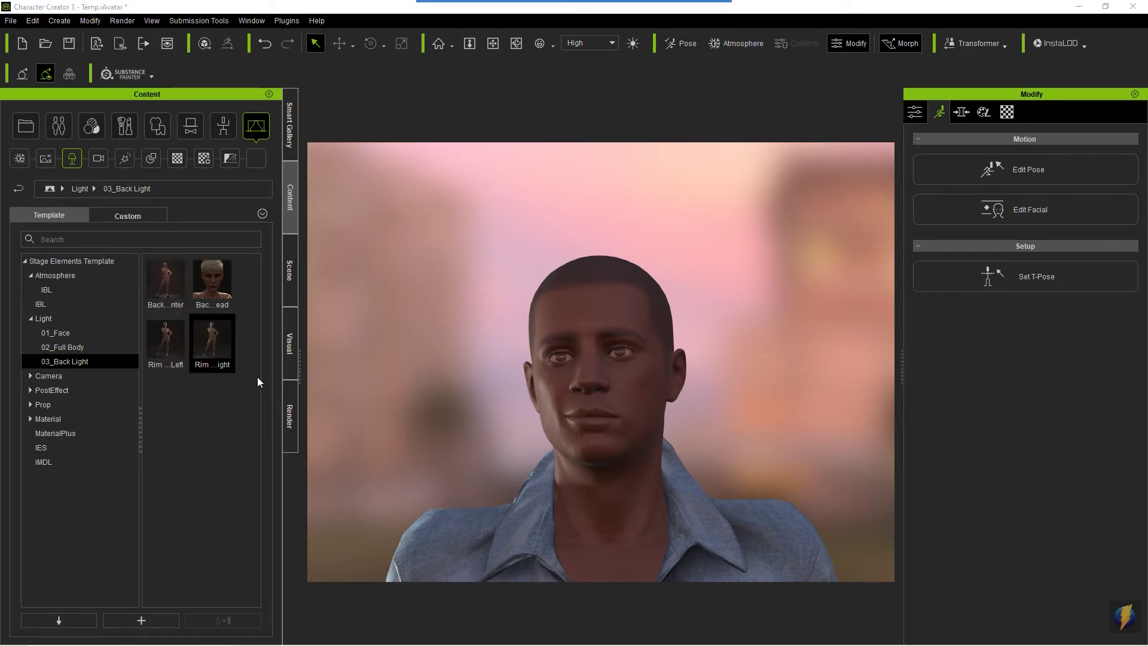
Hide the Sky in the Scene tree for a plain grey background
left_click(286, 288)
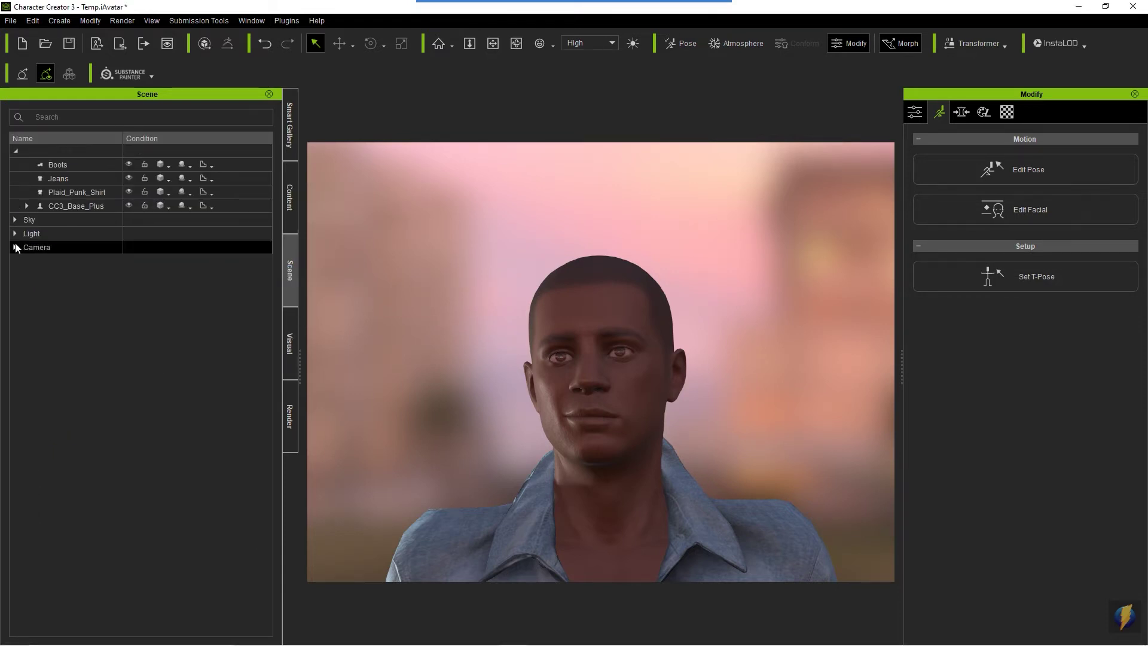
left_click(16, 221)
left_click(70, 234)
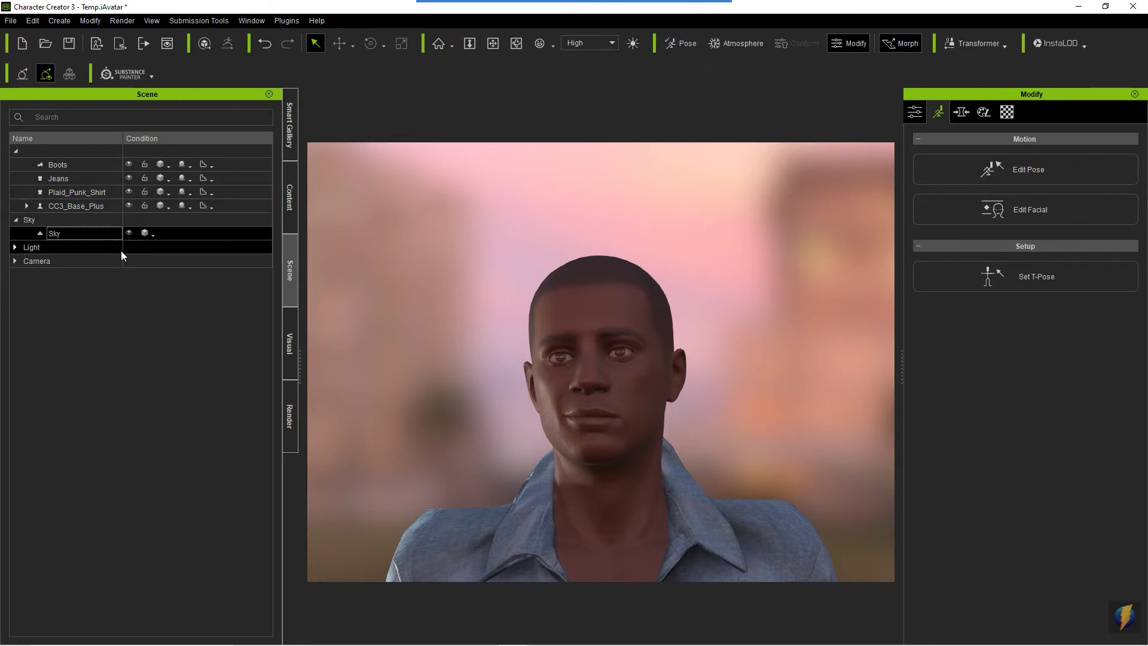
left_click(15, 247)
left_click(14, 274)
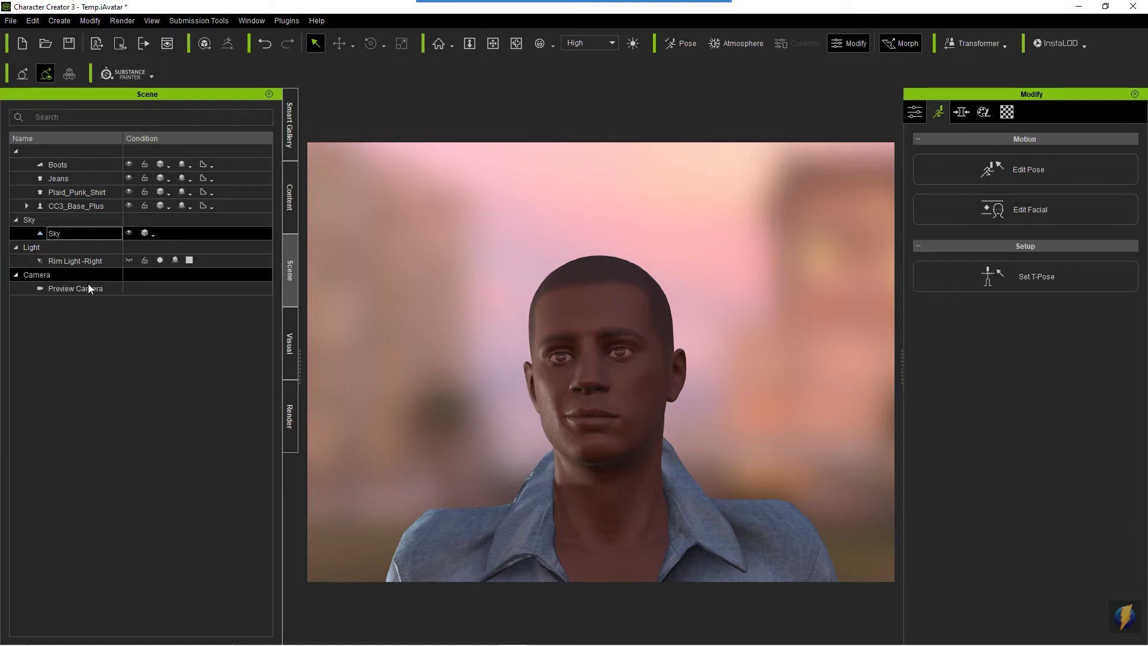
left_click(129, 233)
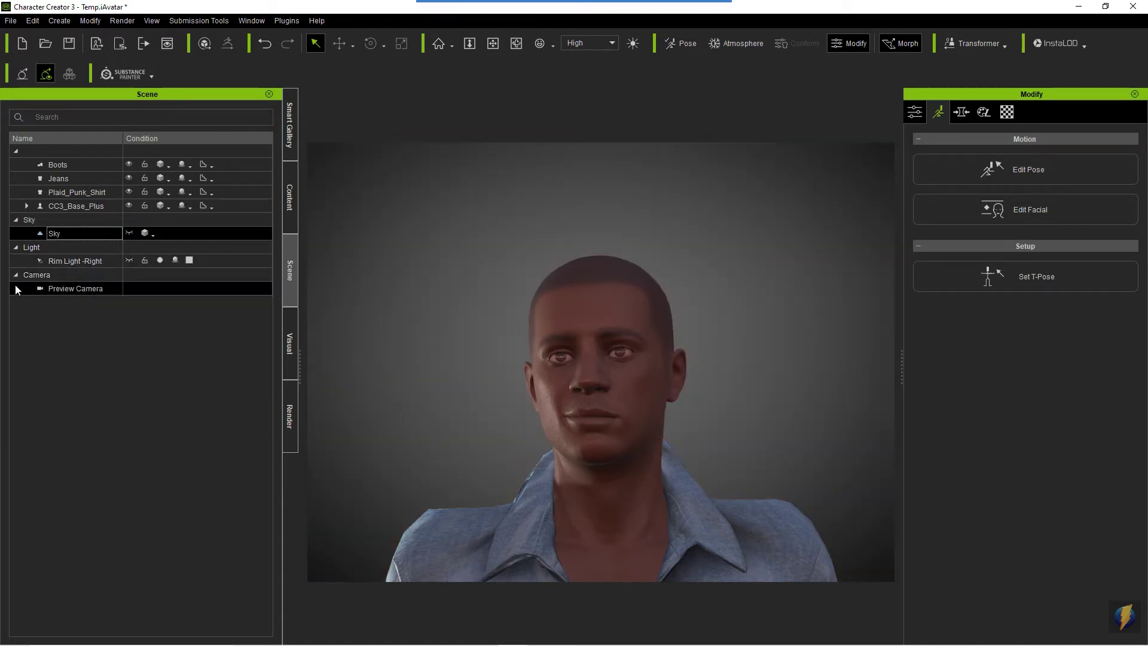
Delete Rim Light -Right and drag the right rim light preset back onto the character
left_click(64, 261)
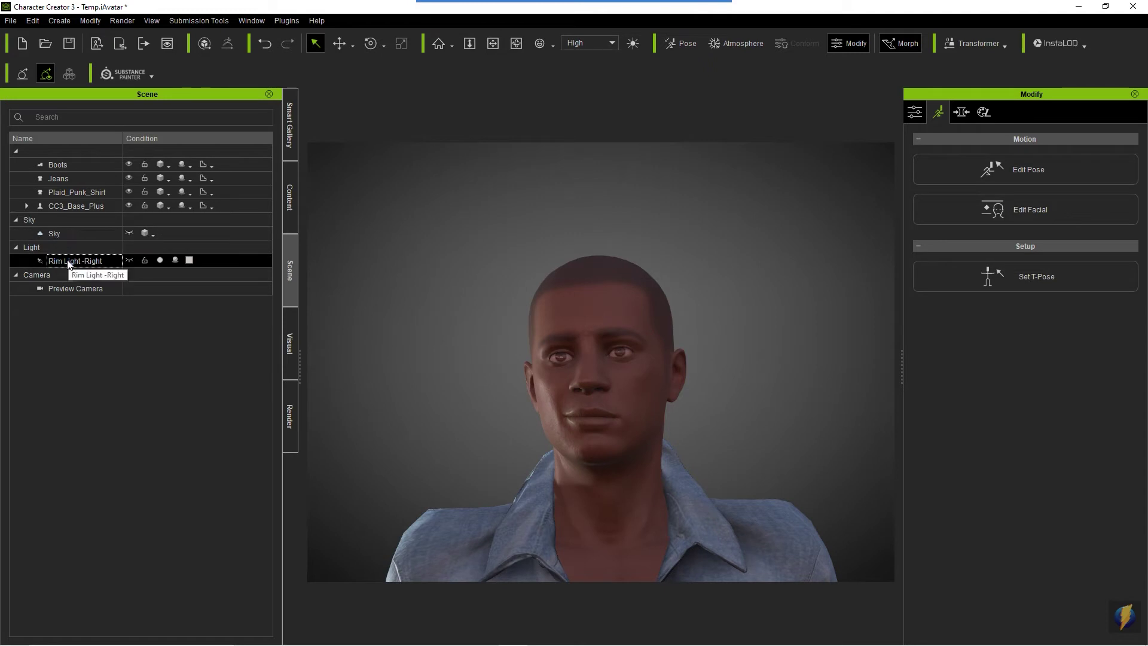
key("Delete")
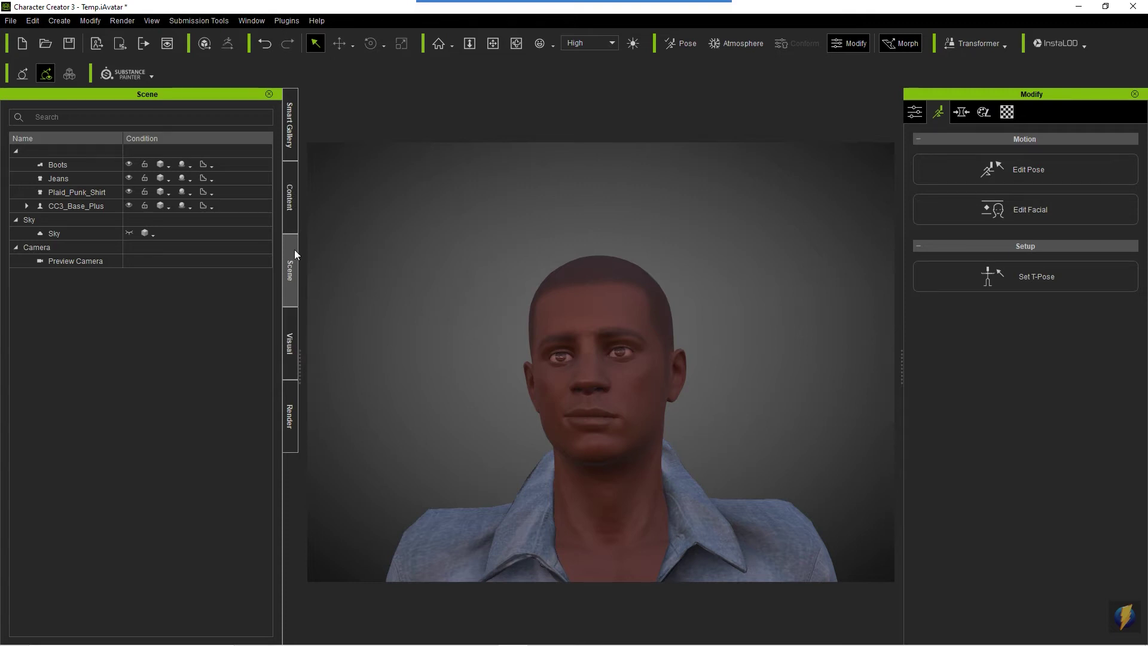
left_click(290, 197)
left_click_drag(220, 343, 597, 415)
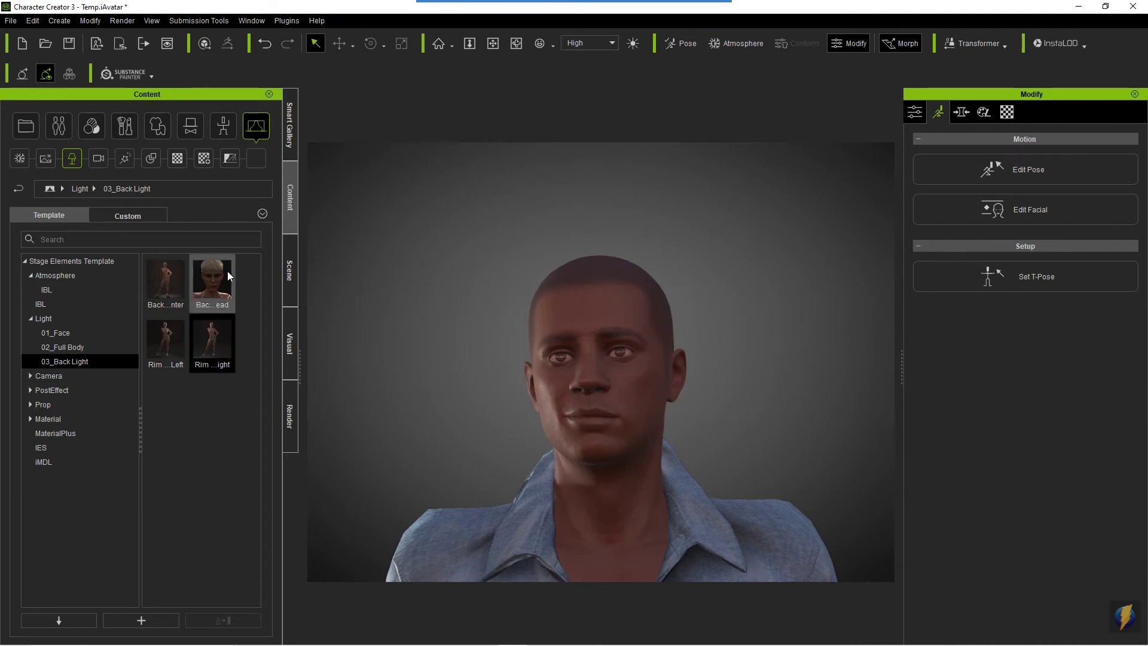
left_click(291, 344)
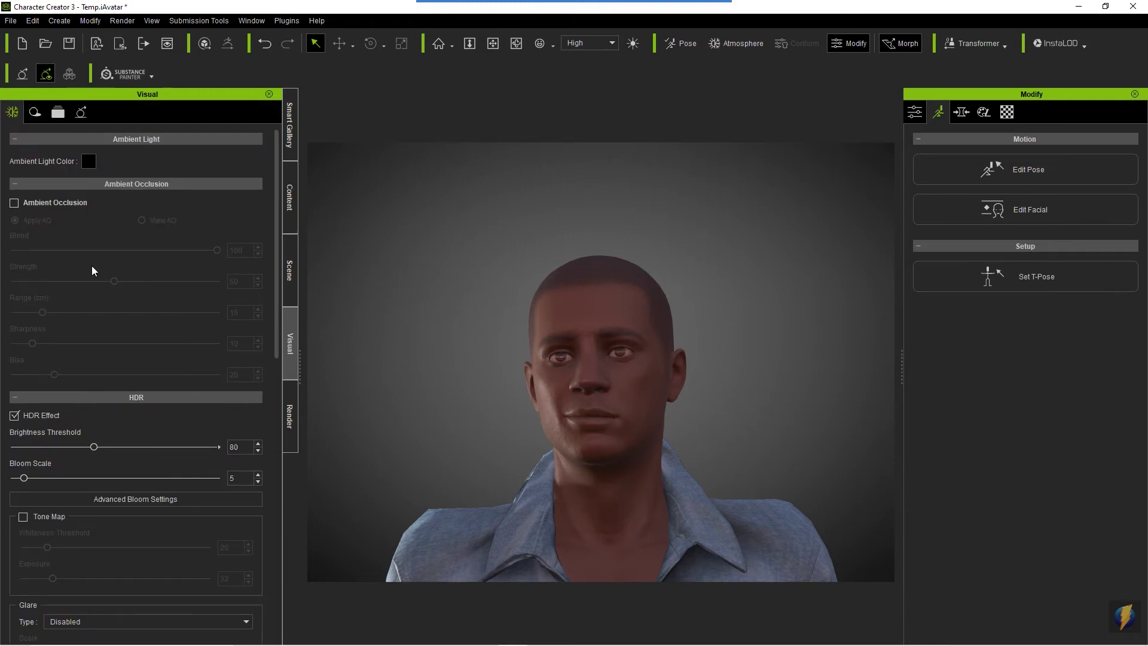
Toggle Activate IBL off and back on, and lower its Strength from 60 to 24
scroll(113, 310, "down", 10)
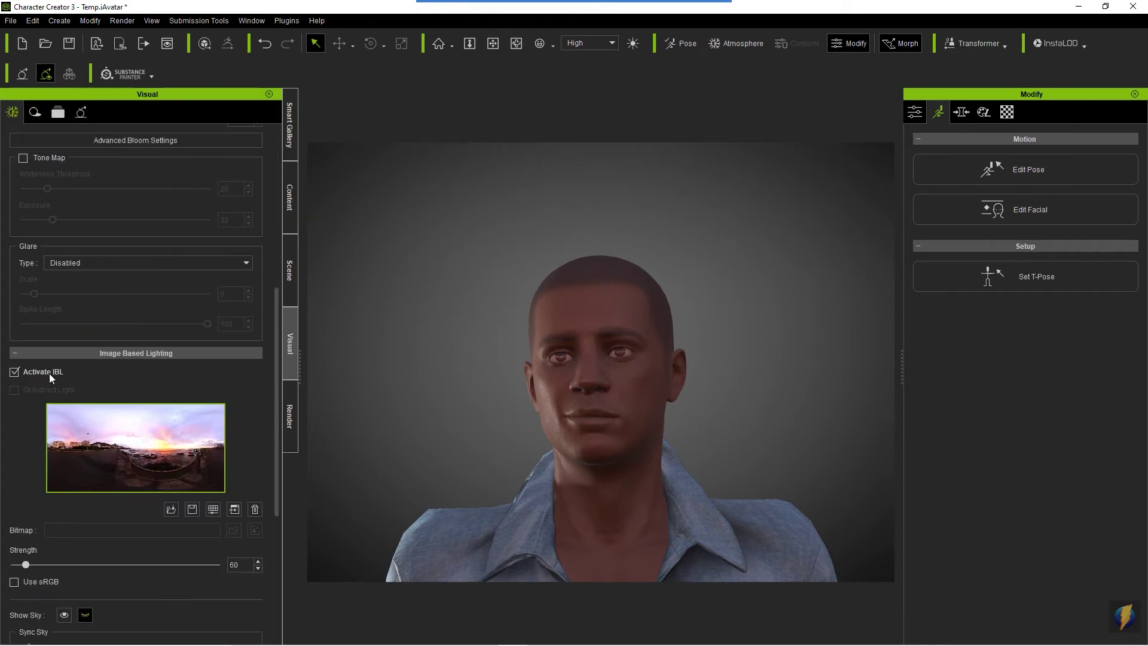
left_click(14, 373)
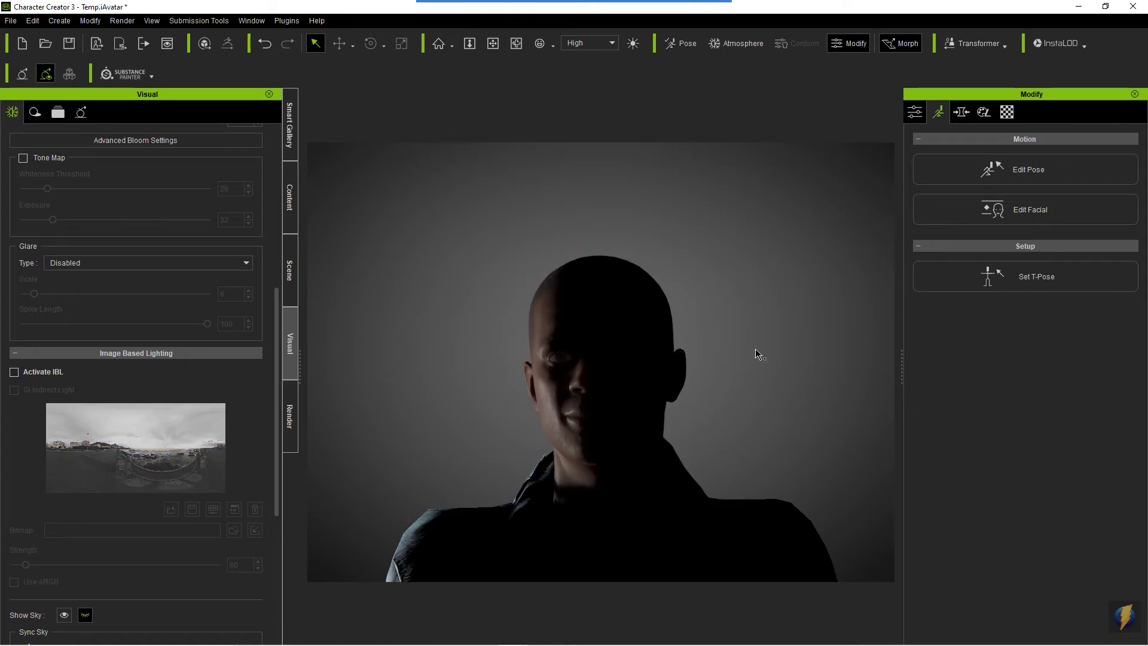
left_click(13, 372)
left_click(18, 565)
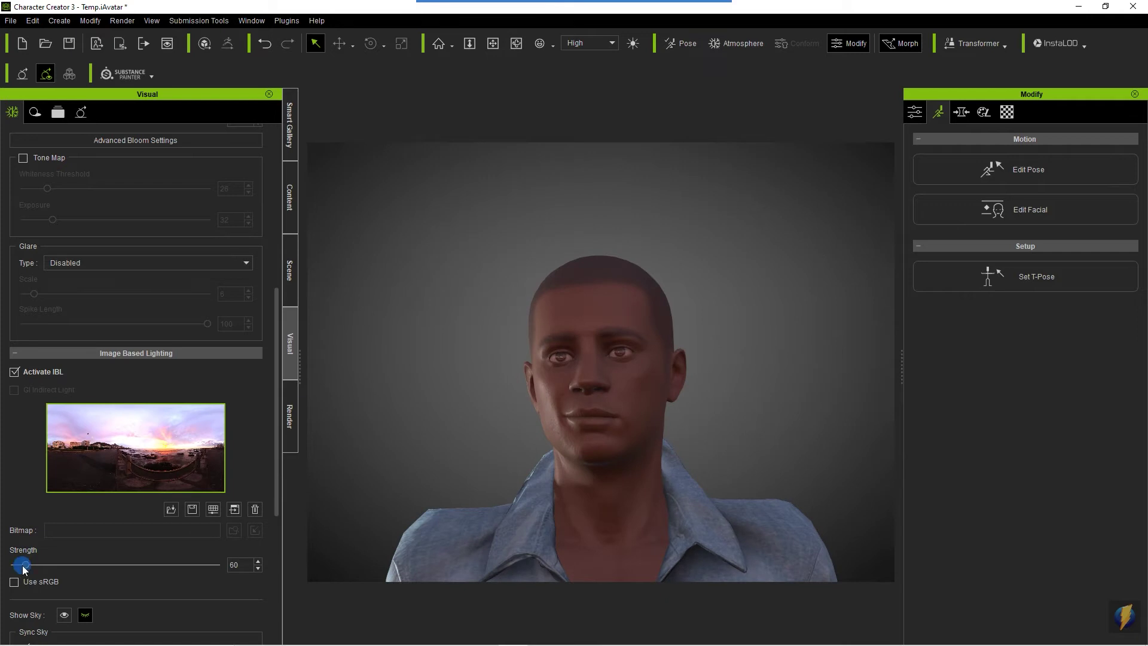
left_click_drag(18, 566, 17, 566)
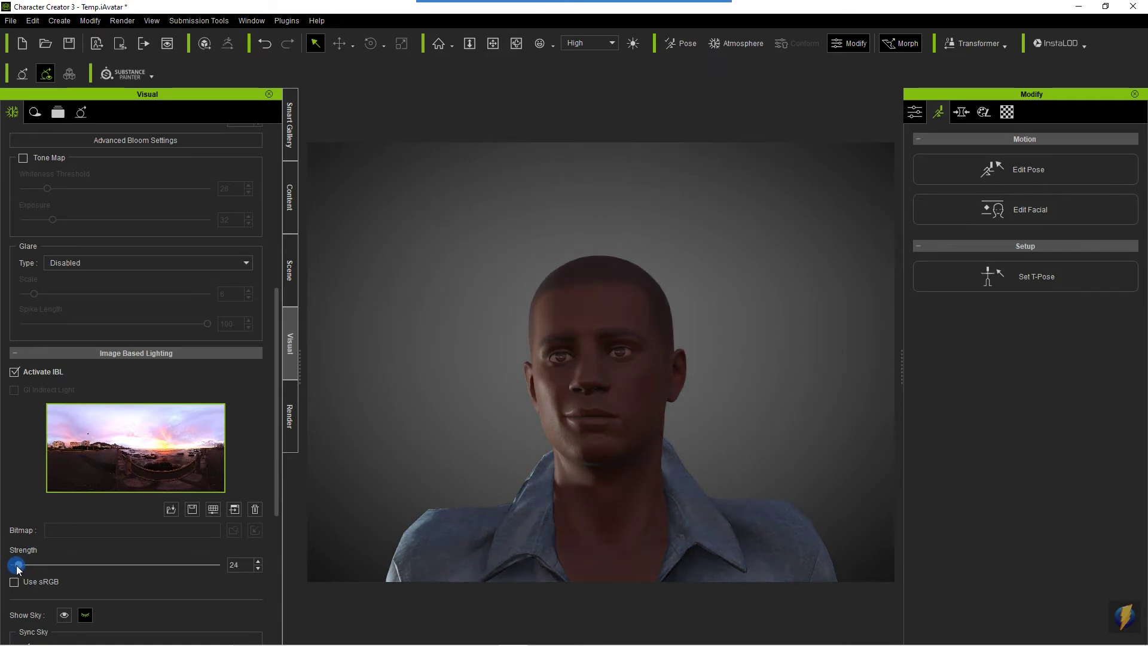
scroll(533, 451, "down", 5)
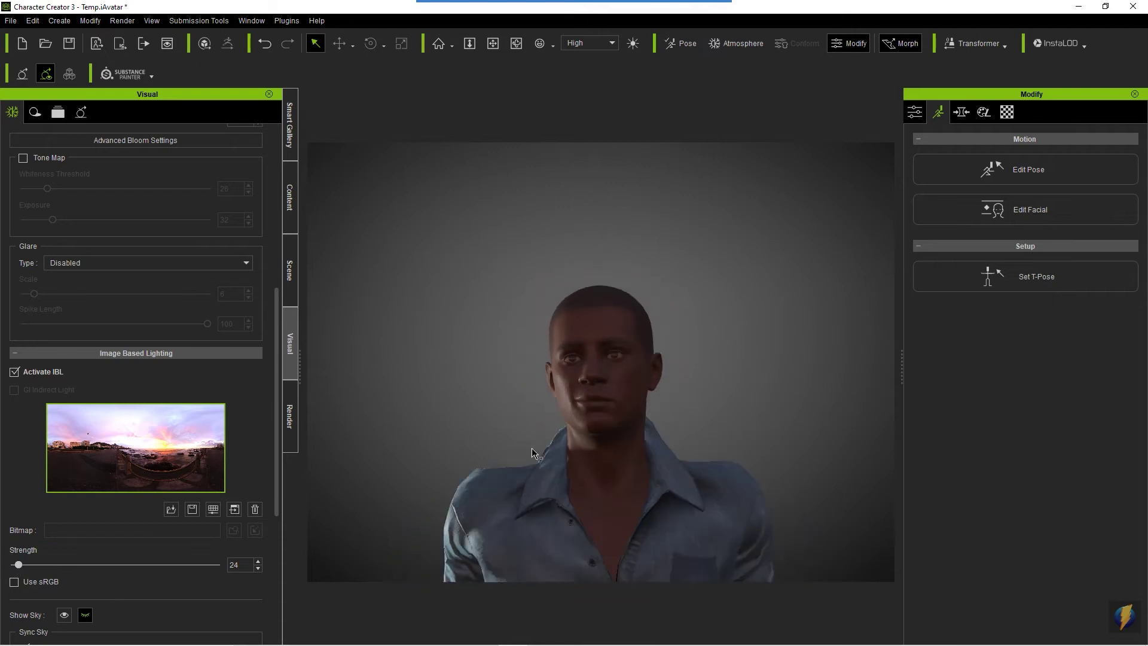
scroll(656, 453, "down", 2)
middle_click_drag(658, 453, 666, 329)
scroll(739, 412, "up", 2)
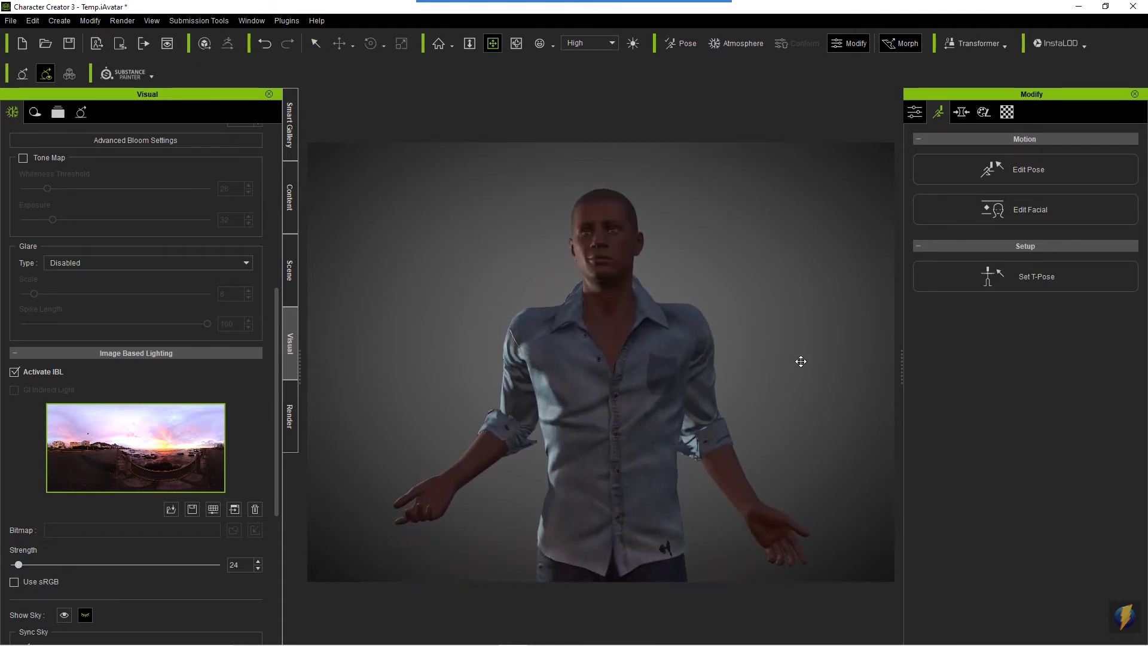
Try the 1_4x3_Stand camera presets: face close-up, full body, left, right and half body
left_click(290, 197)
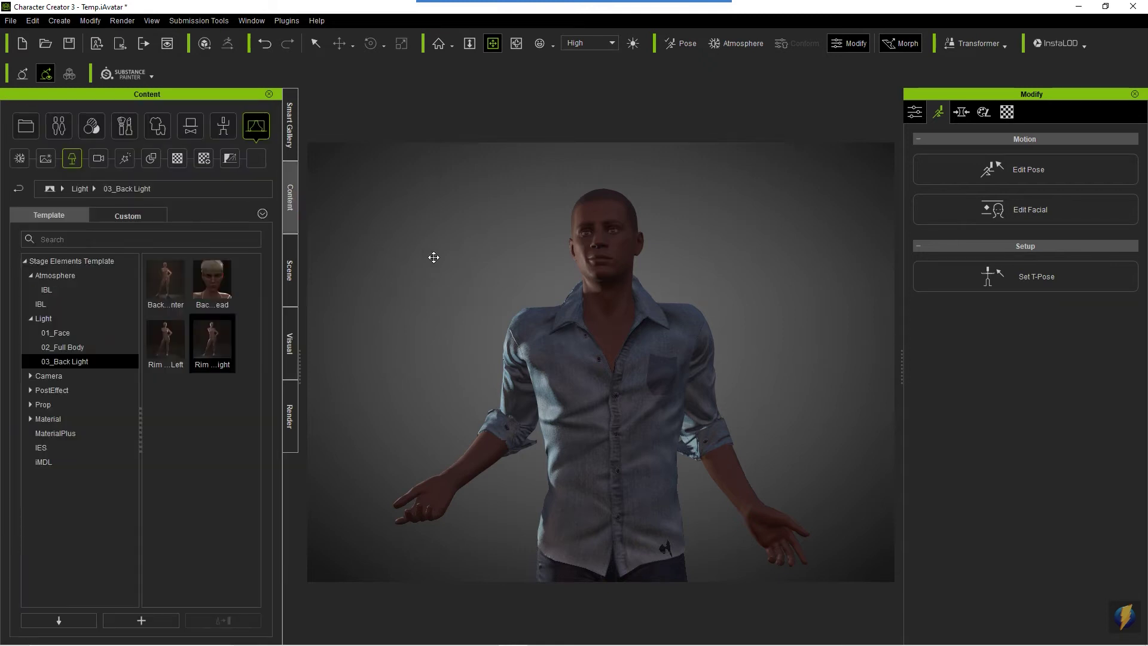
left_click(30, 376)
left_click(78, 390)
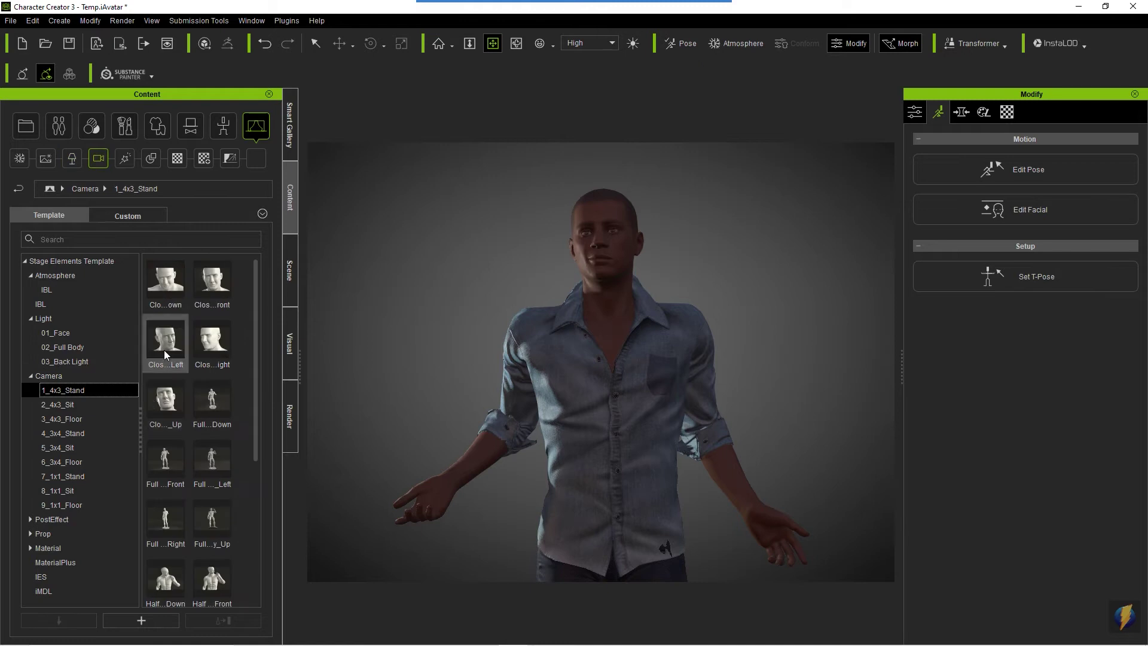
double_click(159, 274)
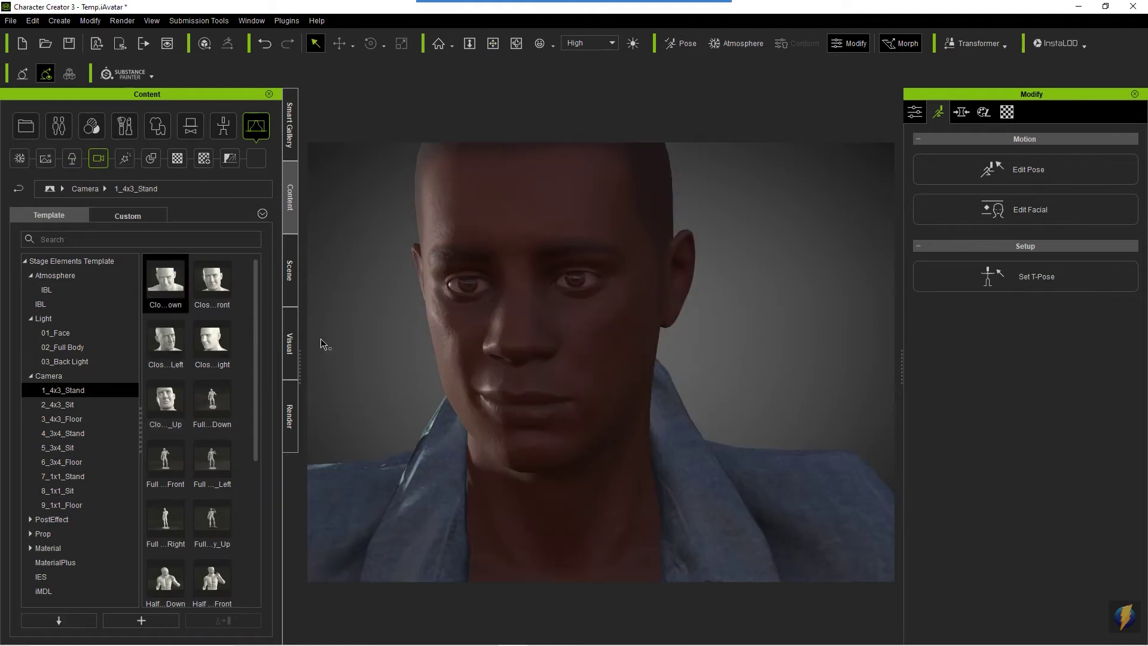
double_click(217, 399)
double_click(213, 461)
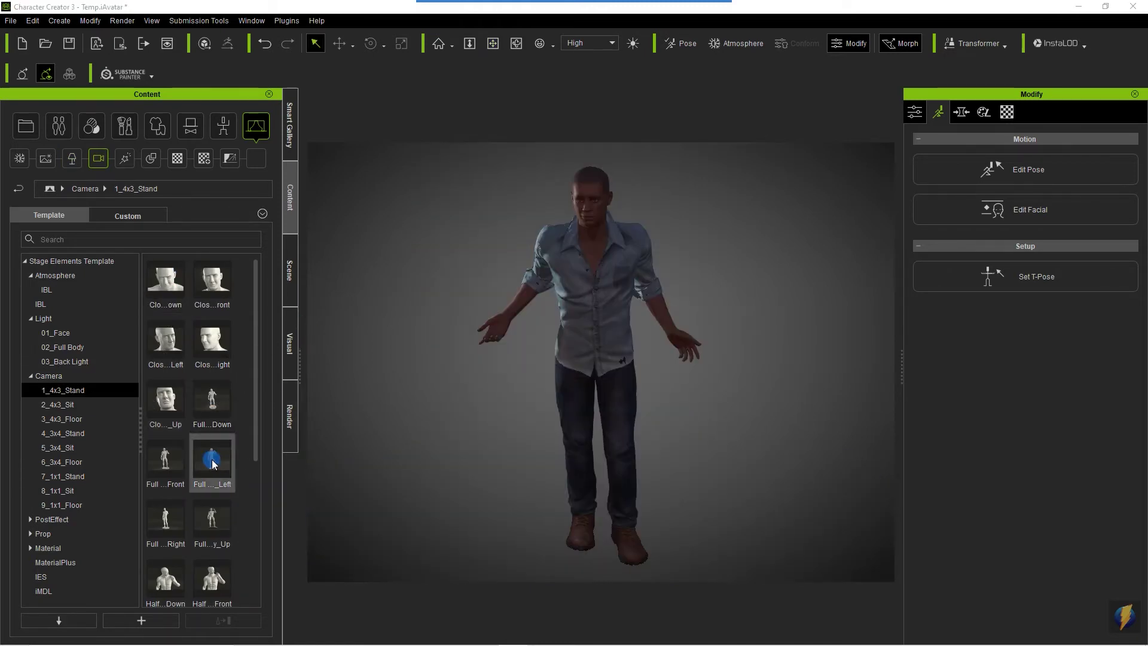
double_click(171, 520)
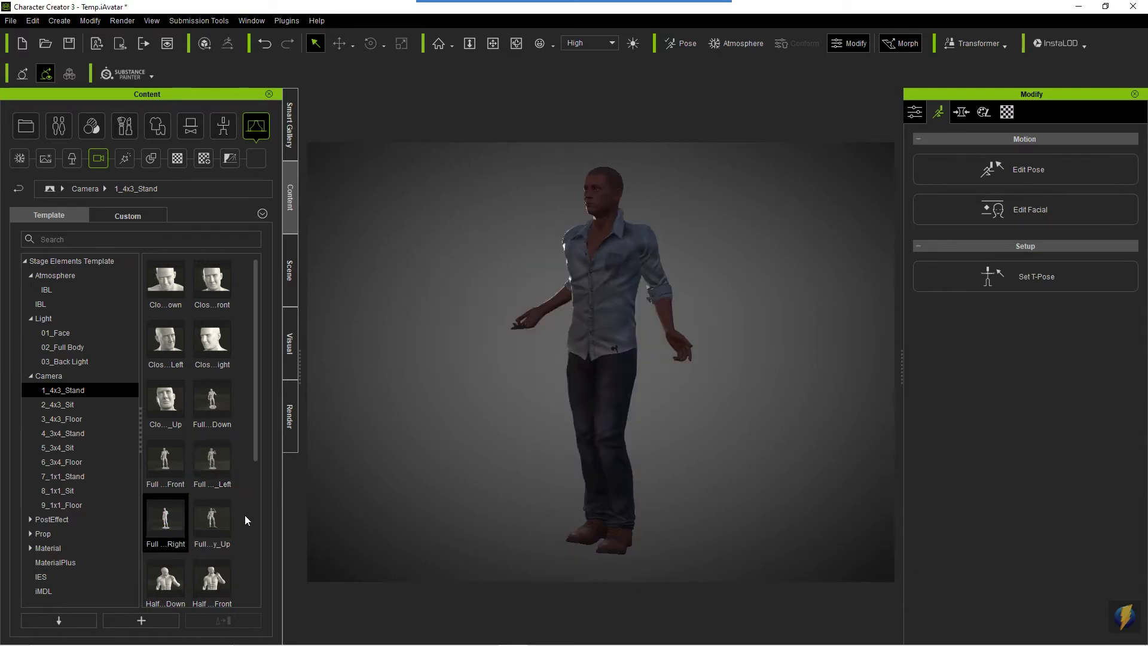
double_click(213, 579)
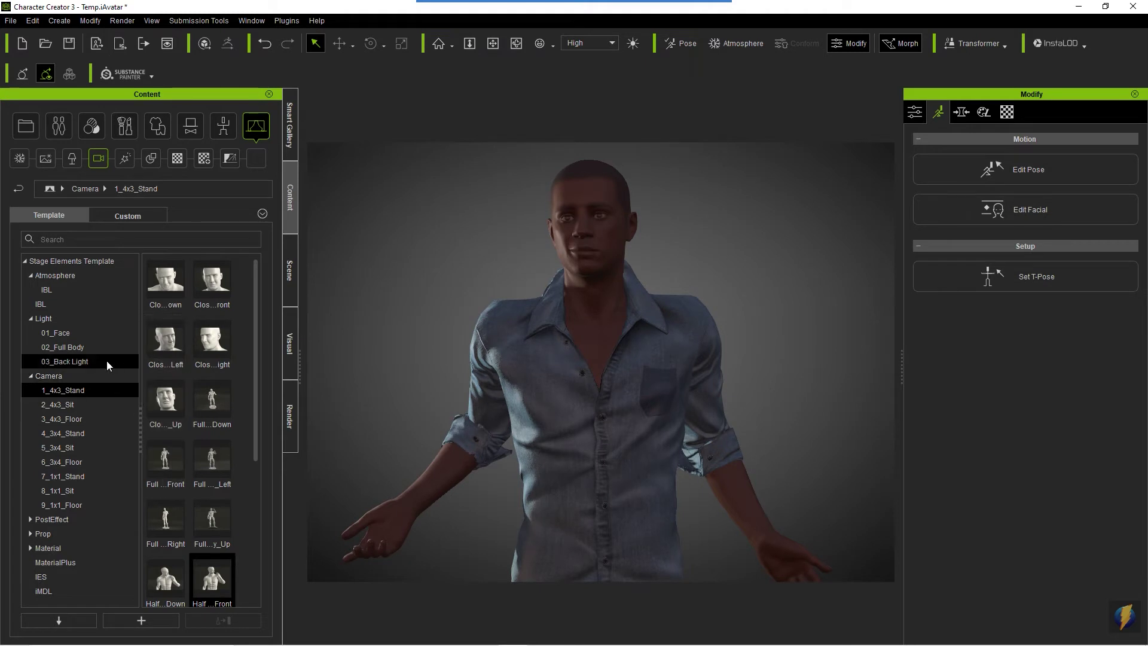
Try the 2_4x3_Sit cameras, then apply the 4_3x4_Stand Full Body_Left camera
left_click(60, 405)
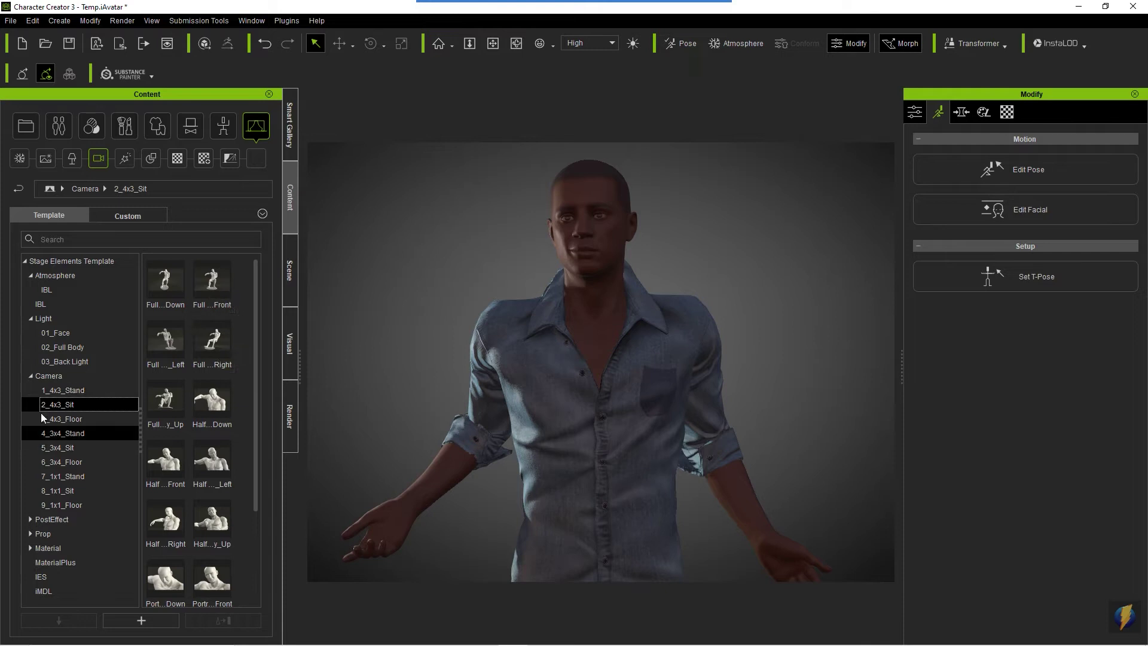
double_click(165, 396)
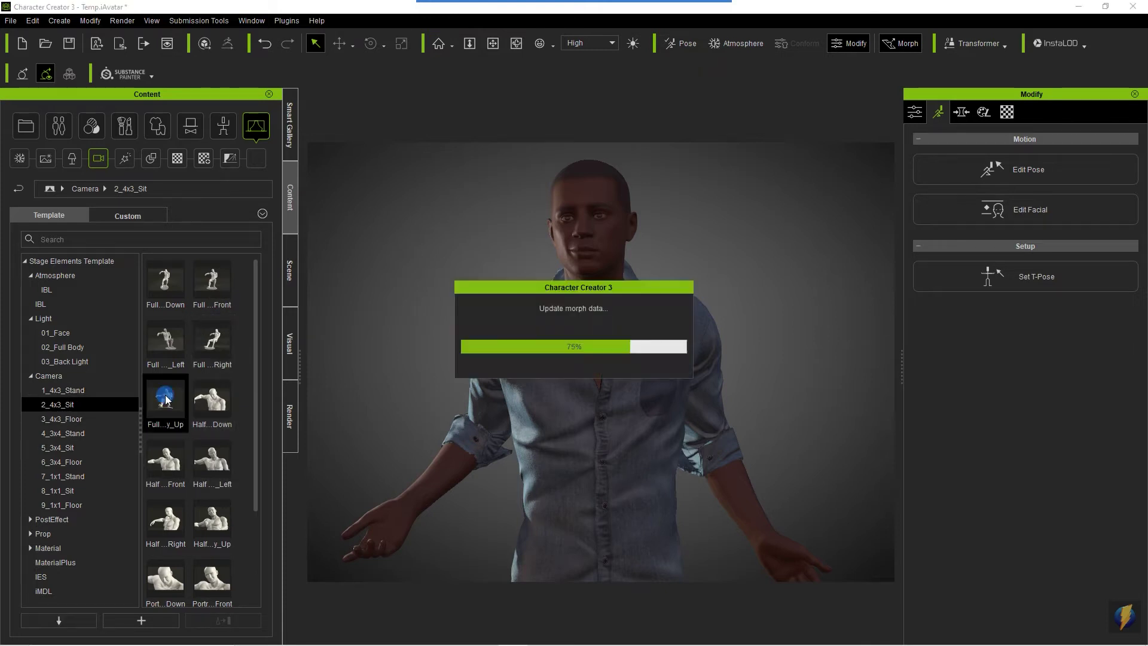
double_click(216, 407)
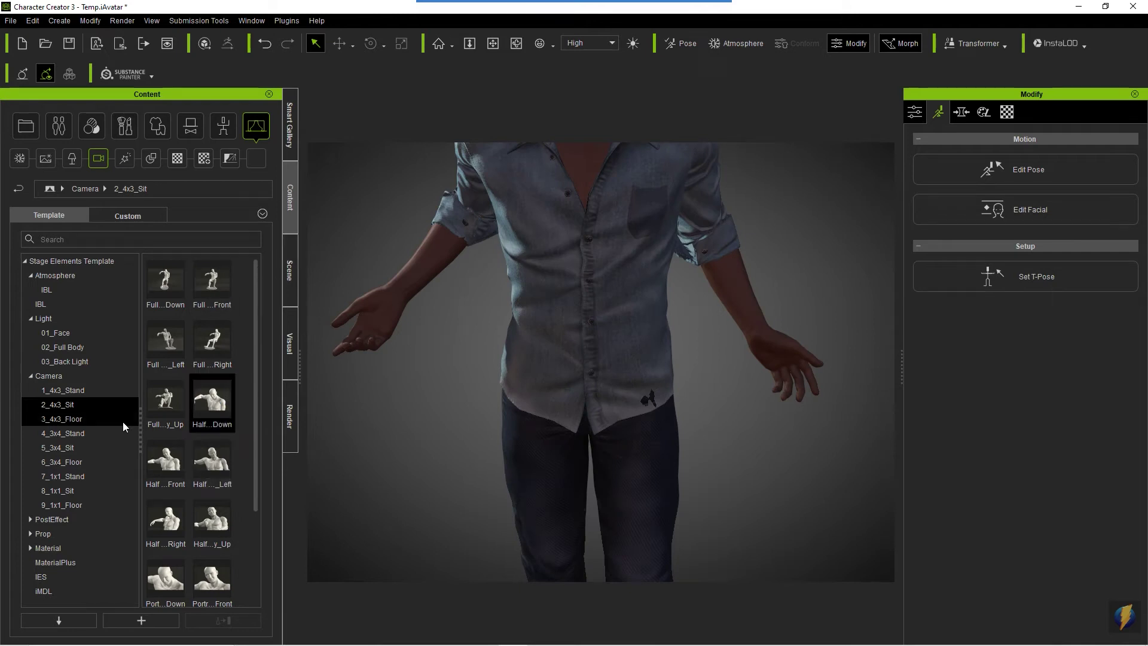
left_click(78, 433)
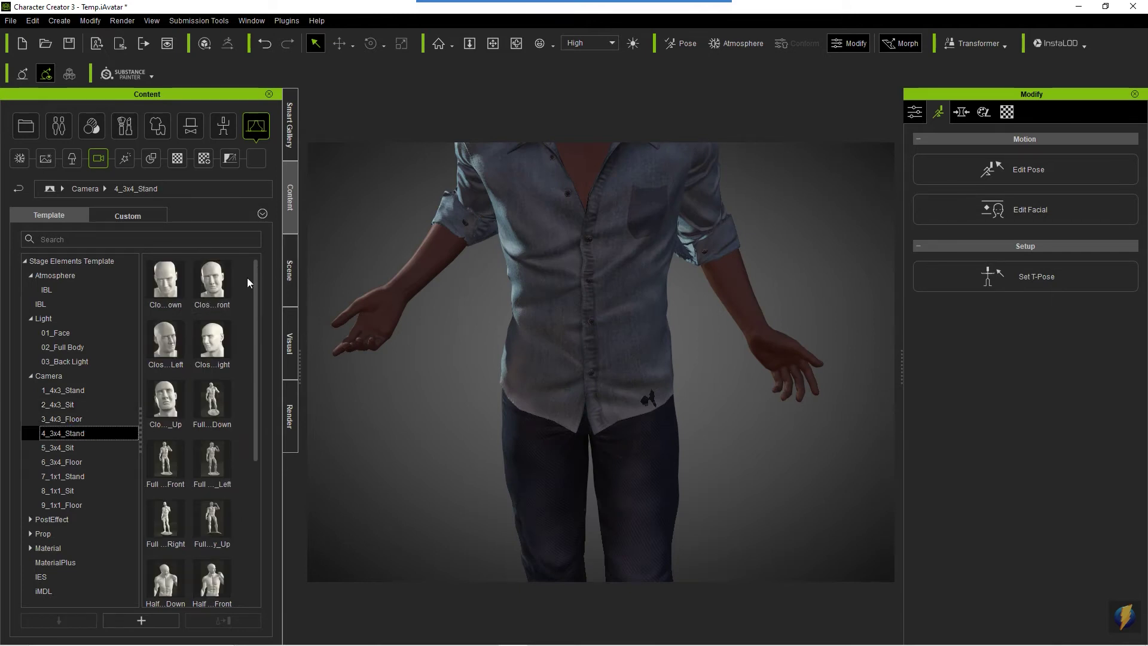
double_click(211, 454)
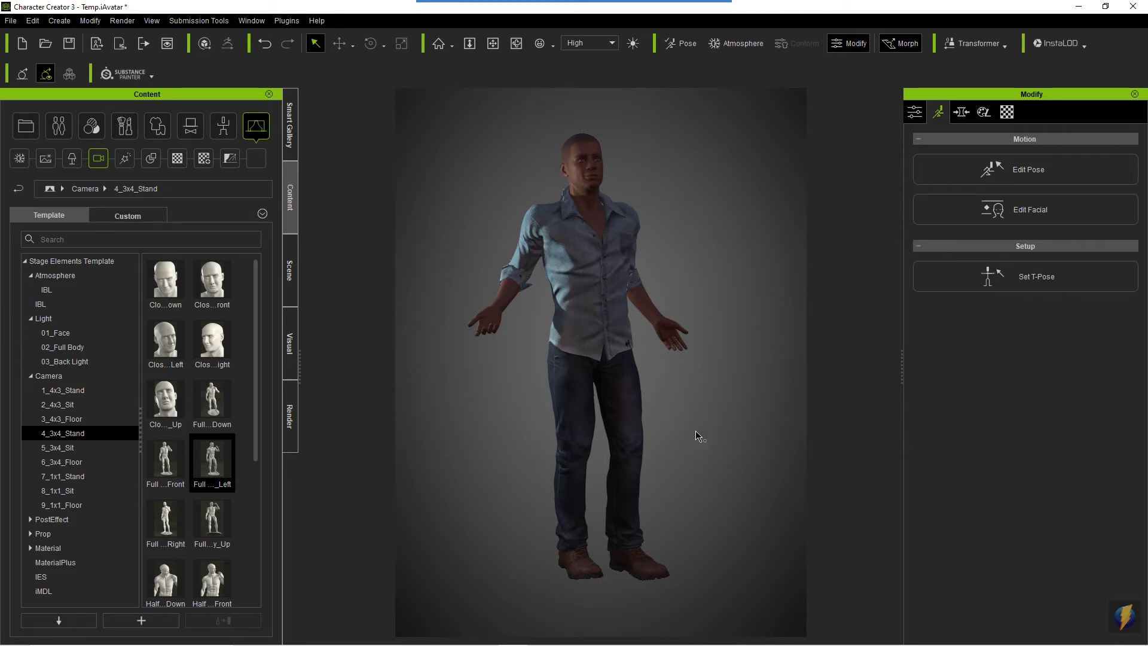
left_click_drag(687, 431, 733, 415, "alt")
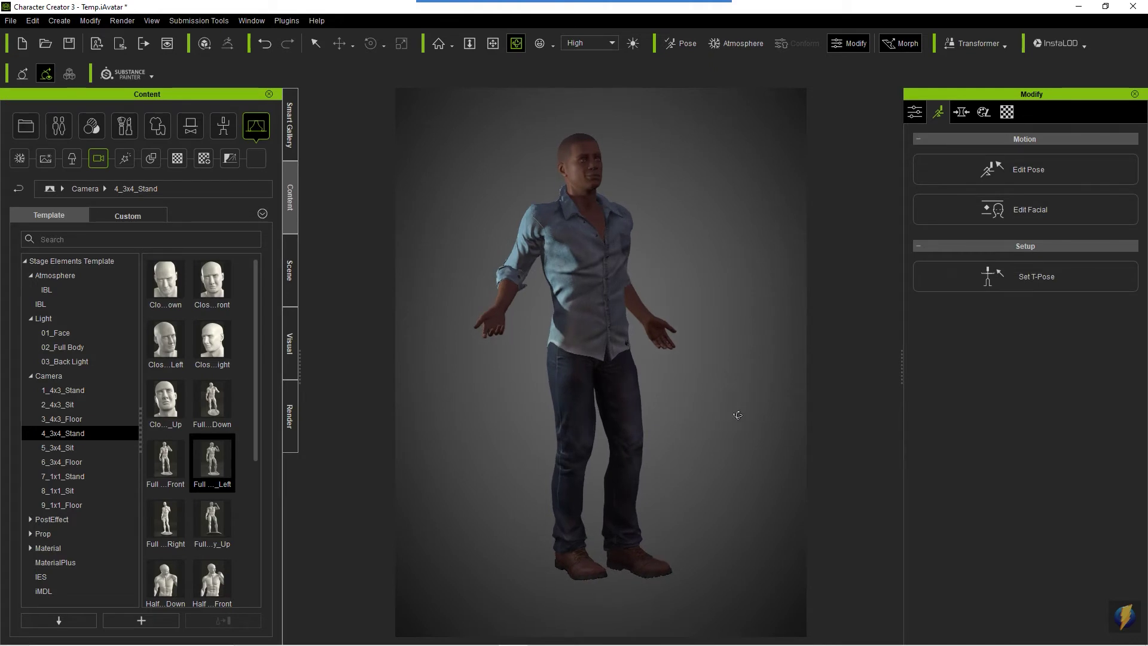
Collapse the Camera, Light and Atmosphere template groups and expand Prop
left_click(57, 448)
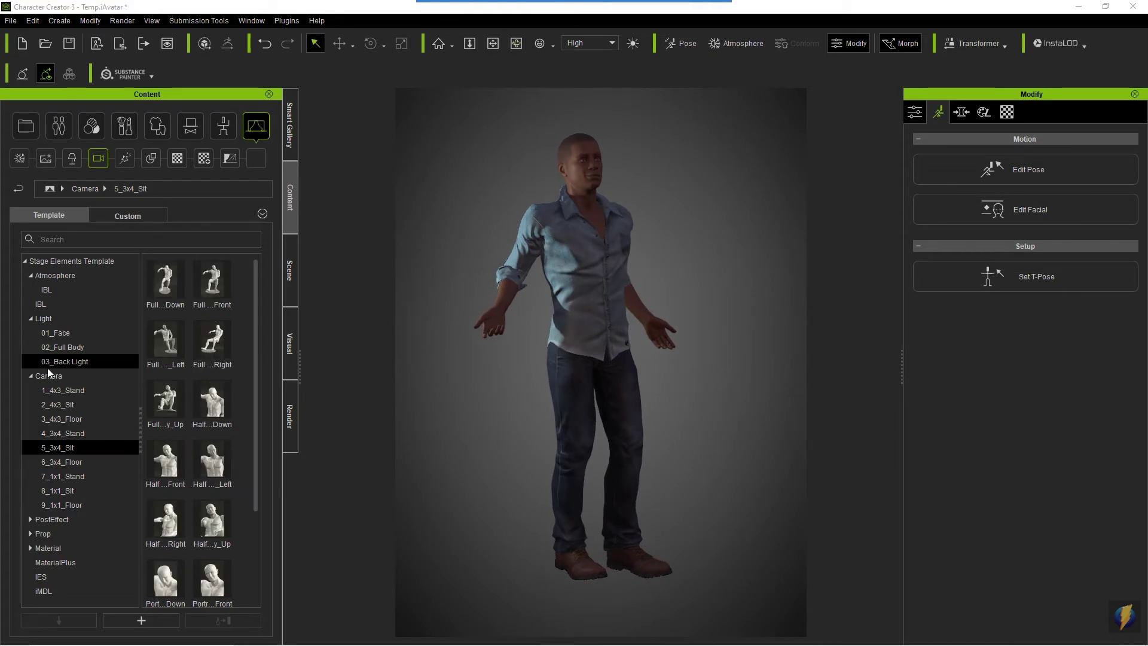
left_click(30, 375)
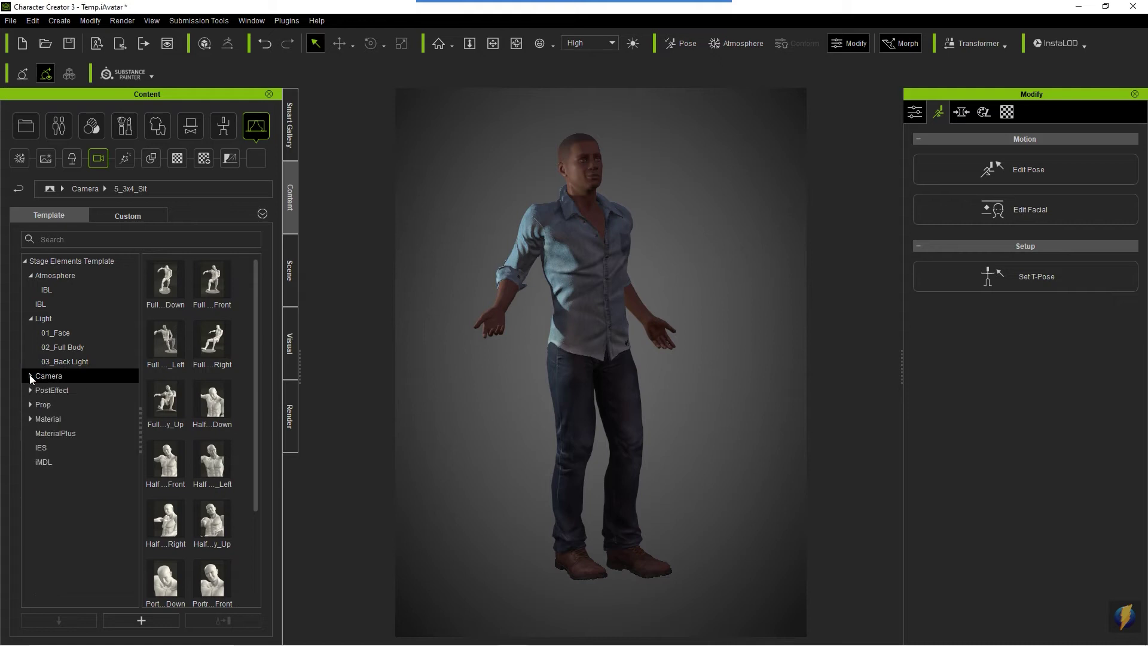
left_click(30, 319)
left_click(30, 275)
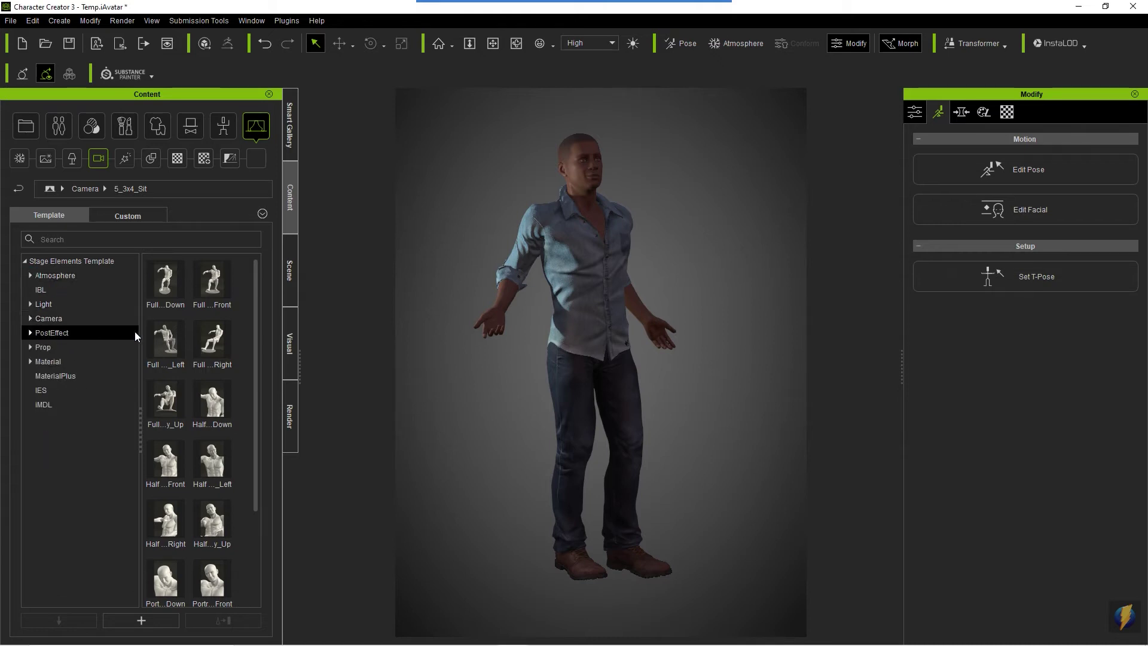
left_click(30, 346)
left_click(31, 347)
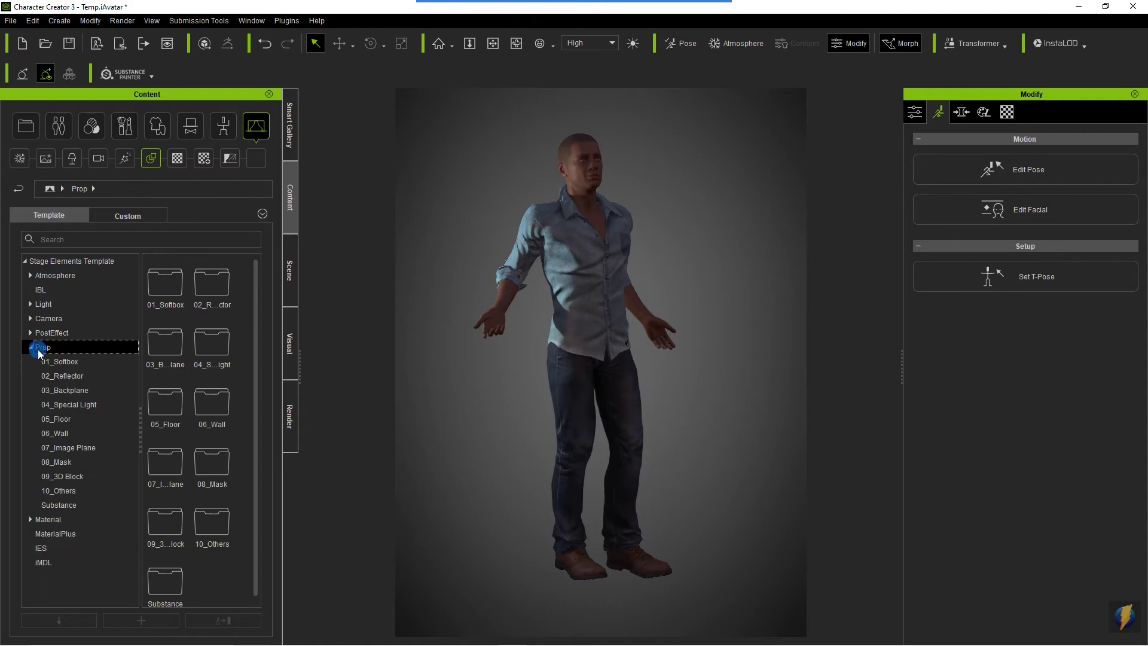
Browse the 01_Softbox through 06_Wall props, then pick Sofa_B from 10_Others
left_click(60, 361)
left_click(80, 377)
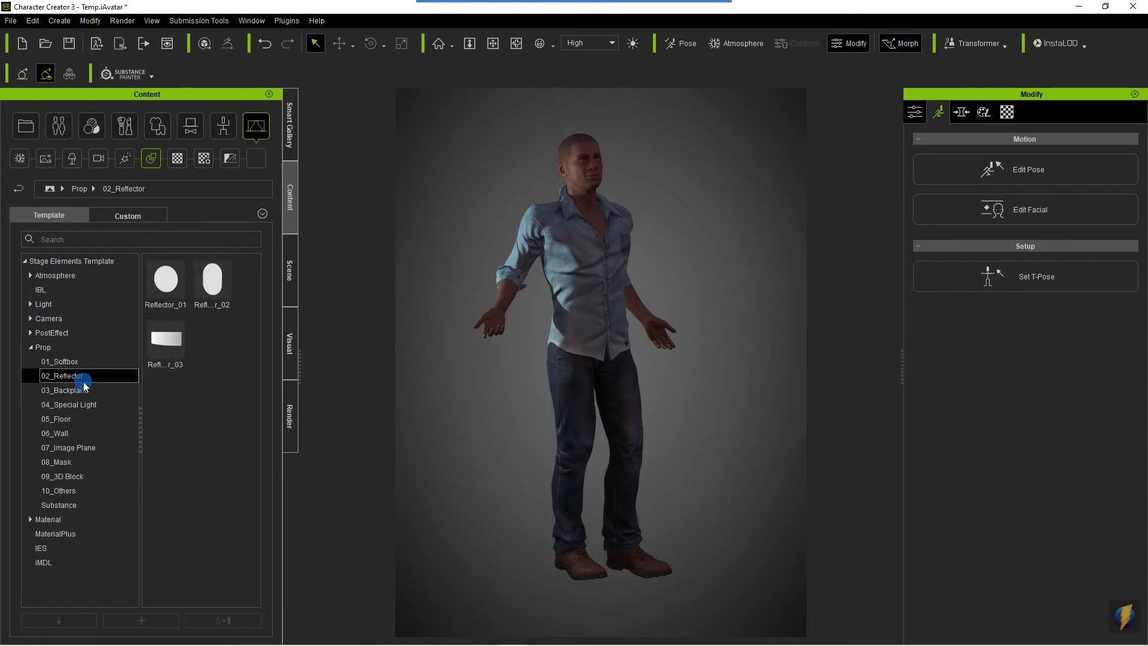
left_click(74, 390)
left_click(99, 405)
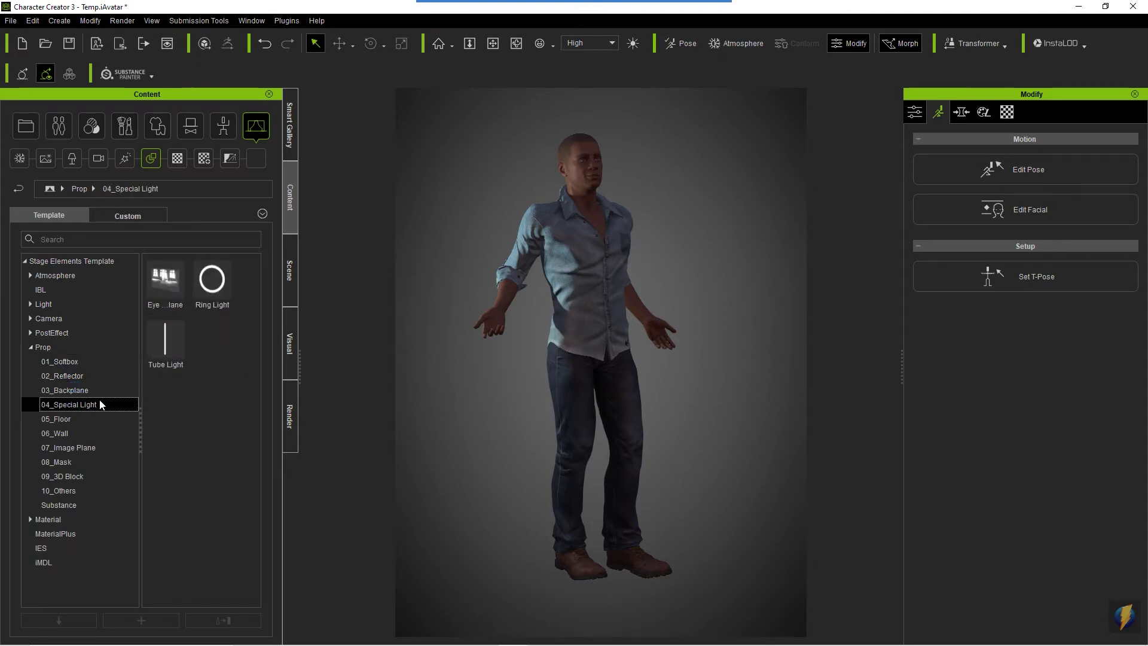
left_click(67, 390)
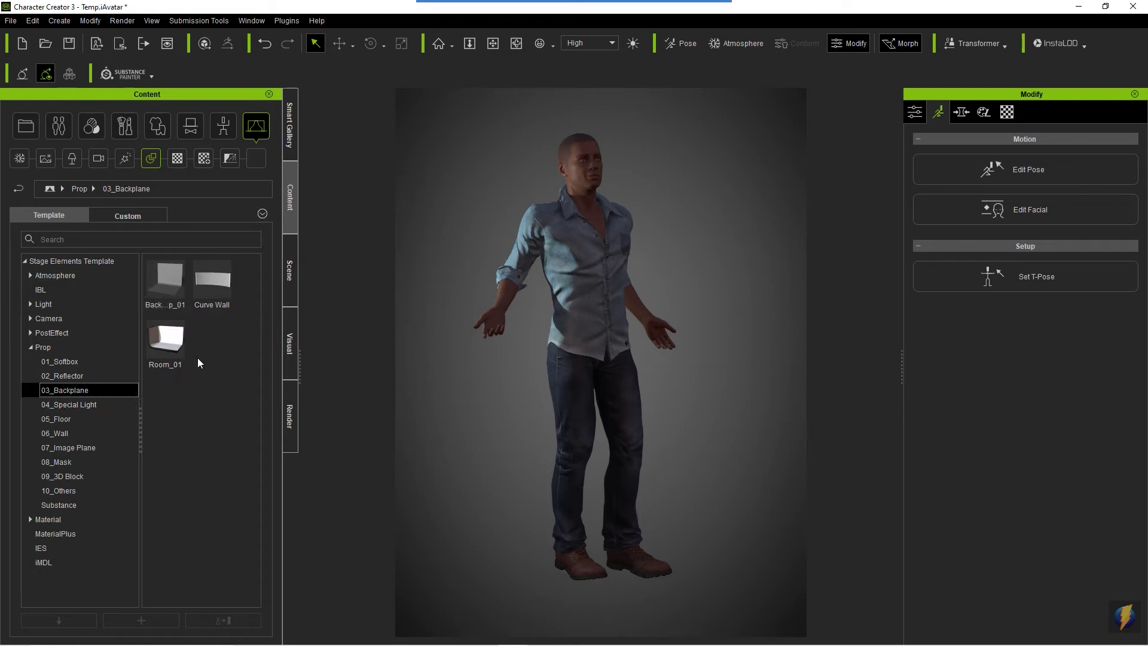
left_click(66, 418)
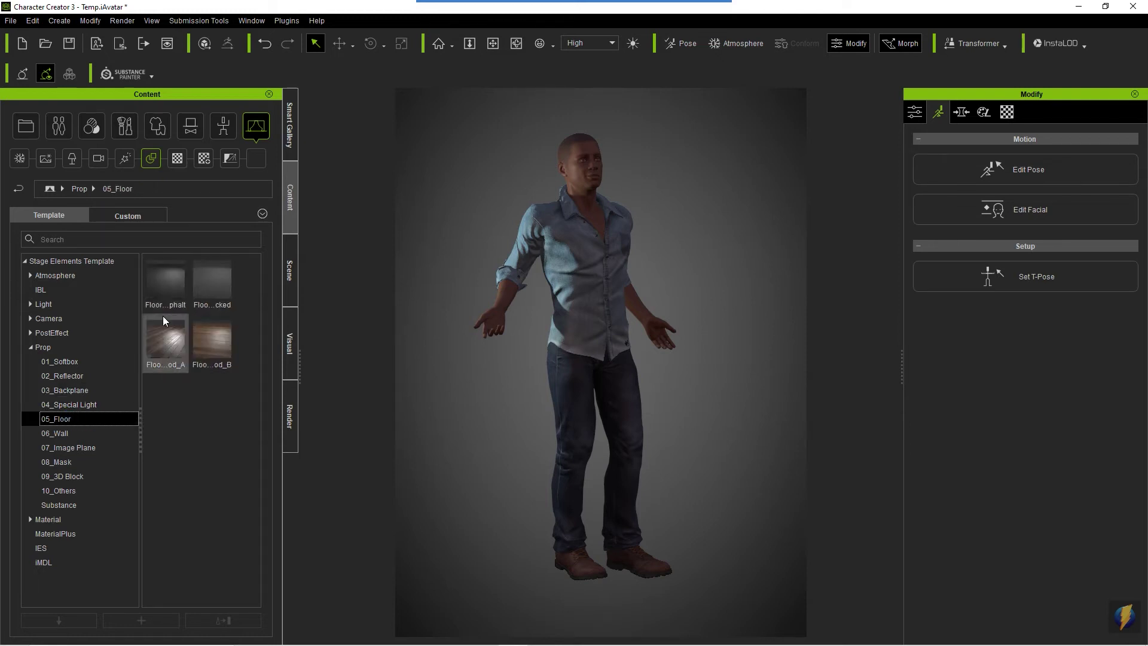
left_click(71, 435)
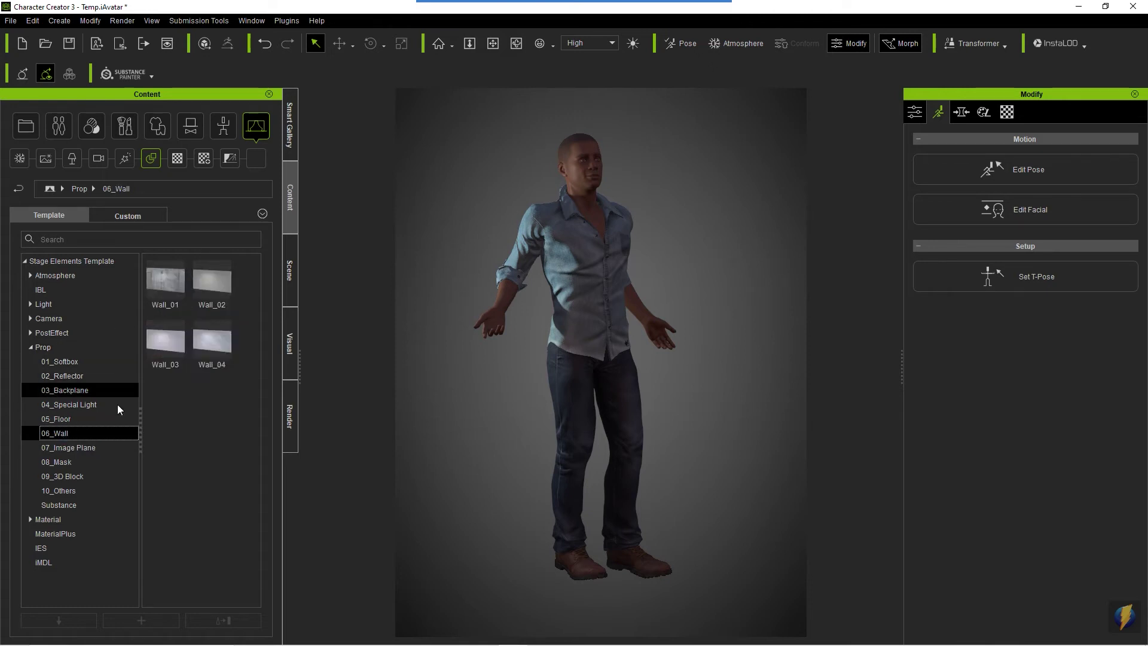
left_click(79, 490)
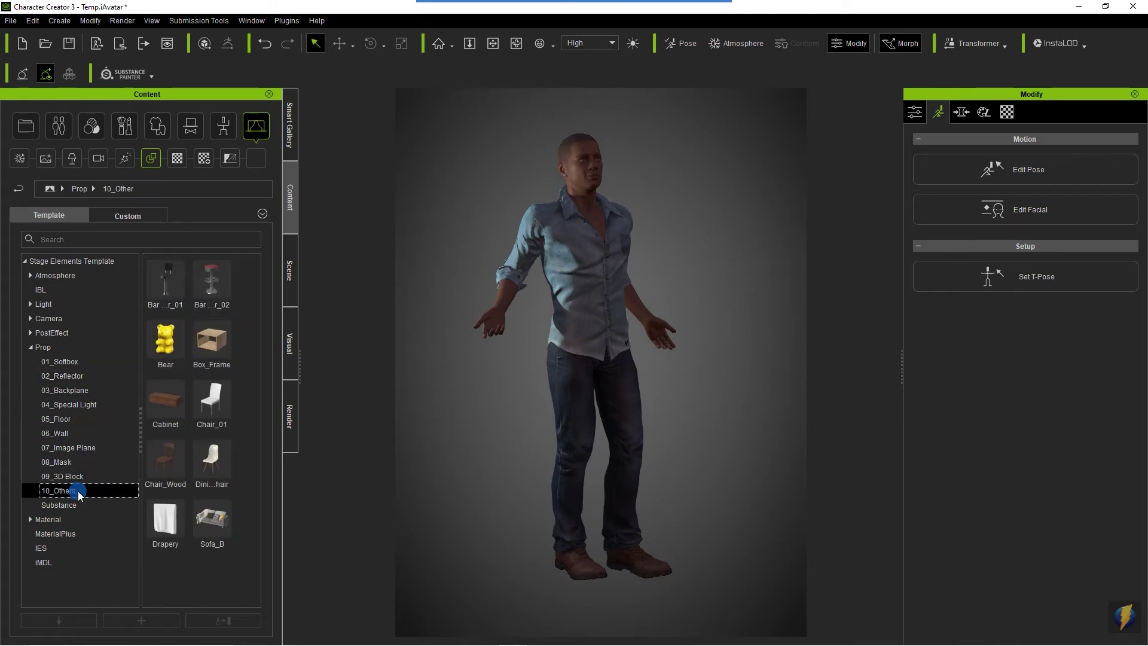
left_click(208, 524)
left_click_drag(208, 525, 680, 440)
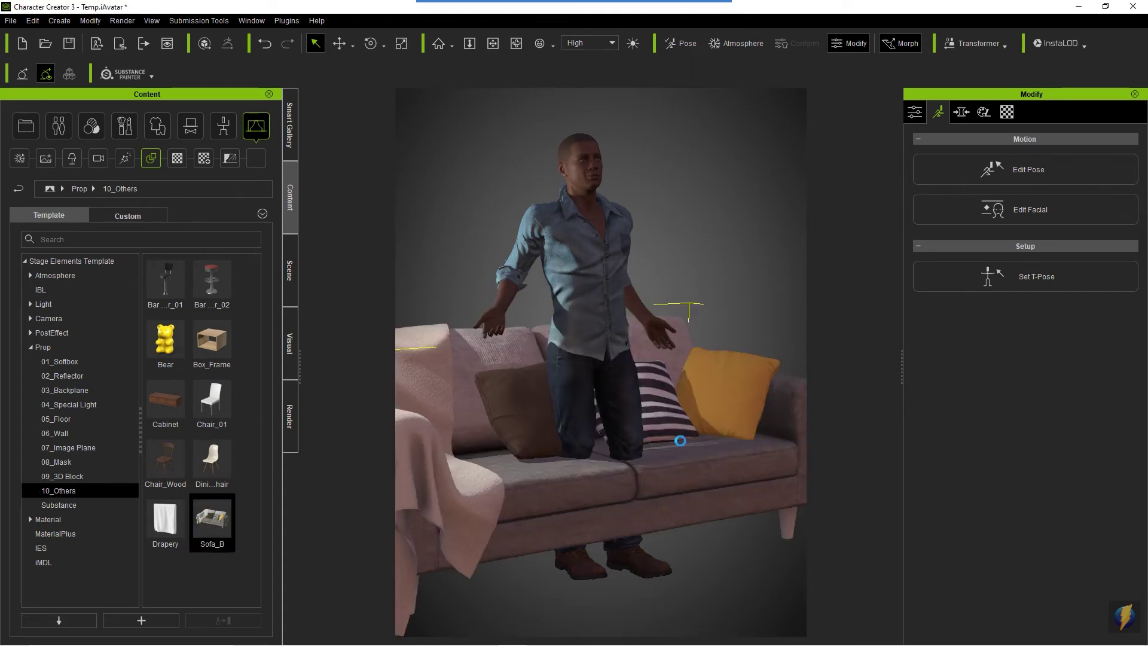
key("w")
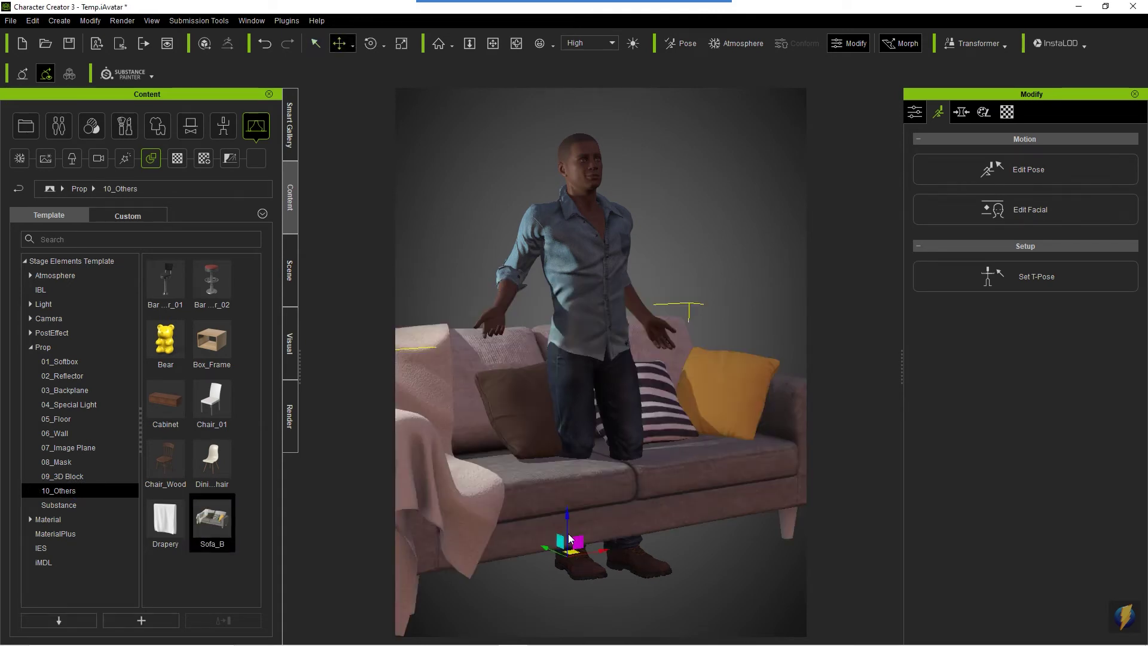
left_click_drag(541, 537, 500, 504)
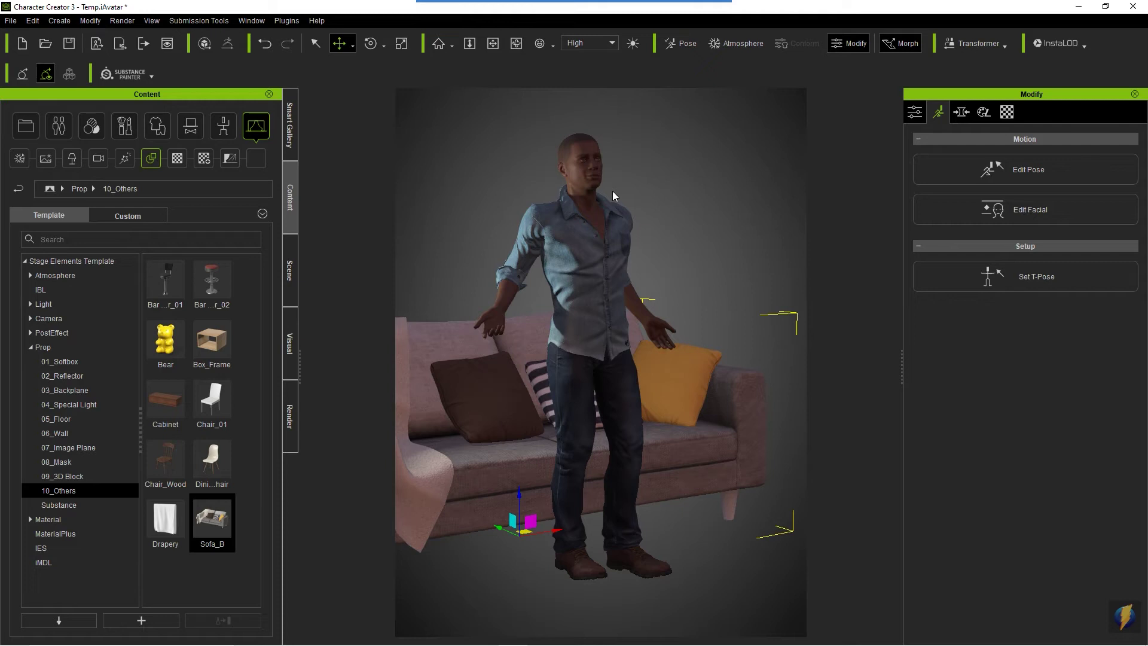
key("Delete")
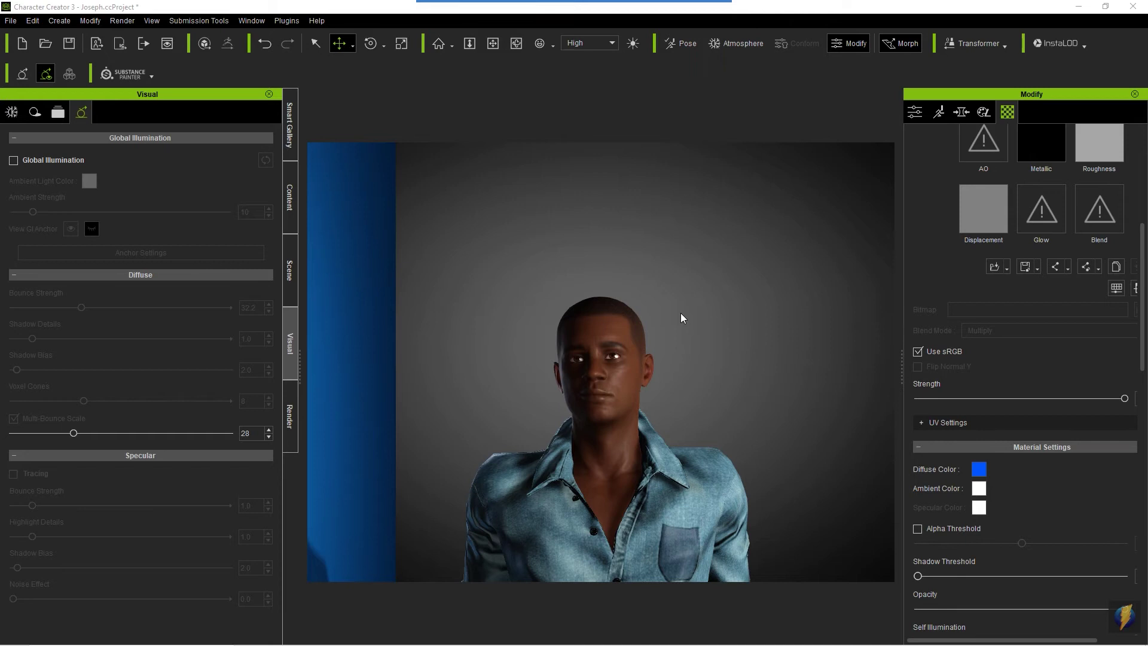
Zoom out on Joseph standing beside the blue plane
scroll(683, 314, "down", 3)
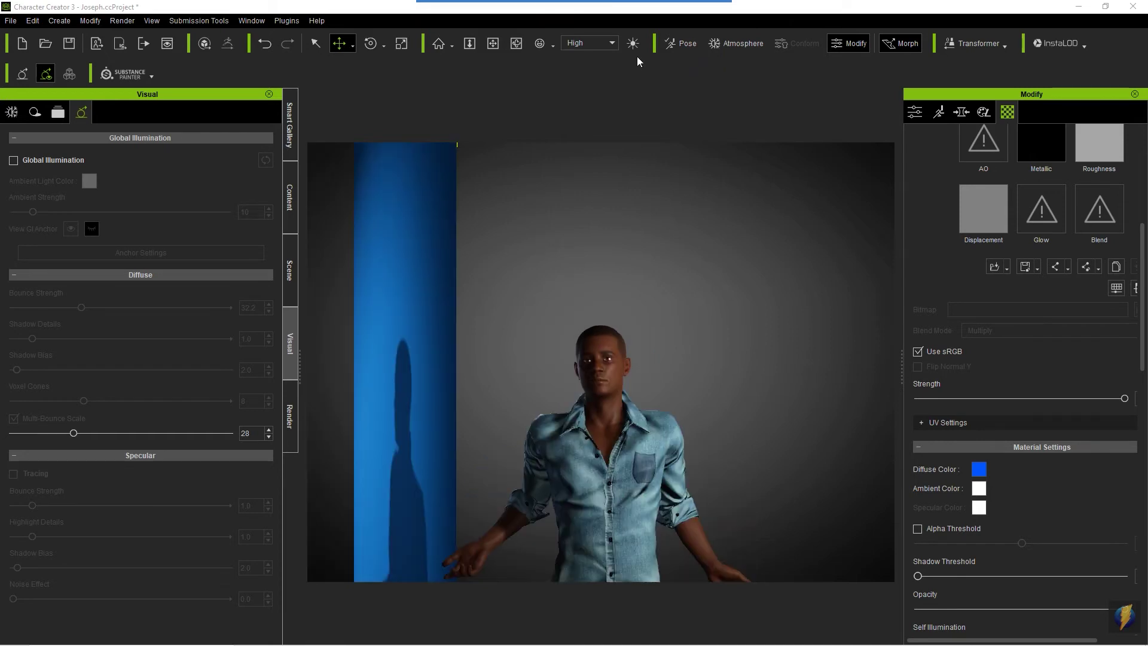
Switch to a wide camera, orbit to face the blue plane, then return to the Face view
left_click(553, 43)
left_click(559, 59)
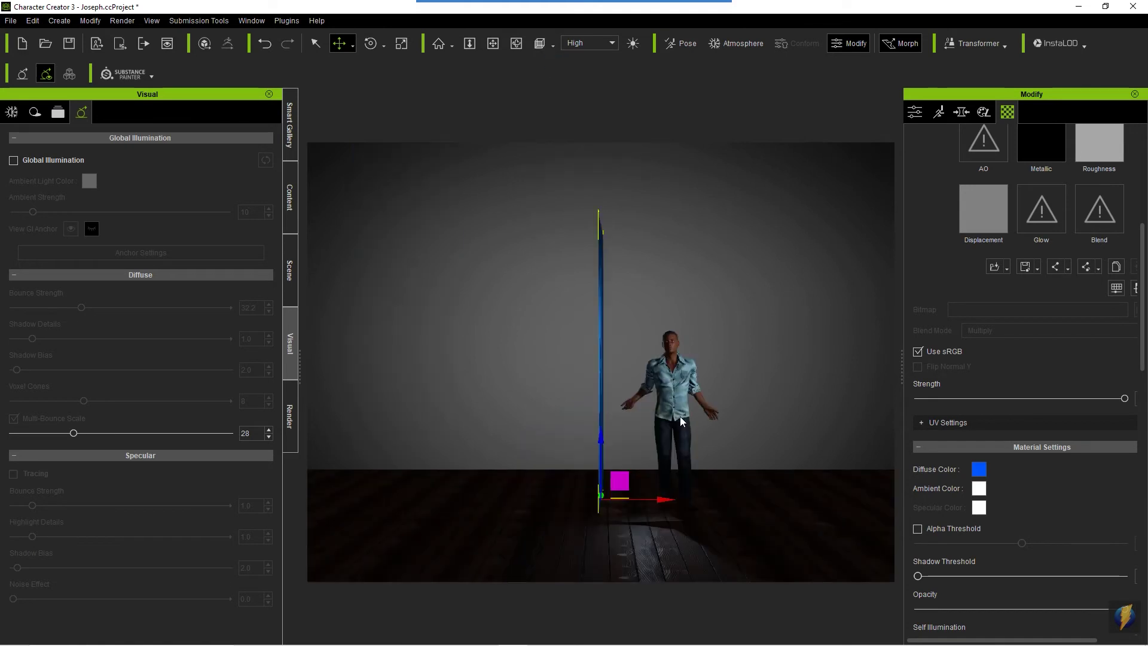
right_click_drag(682, 439, 554, 444)
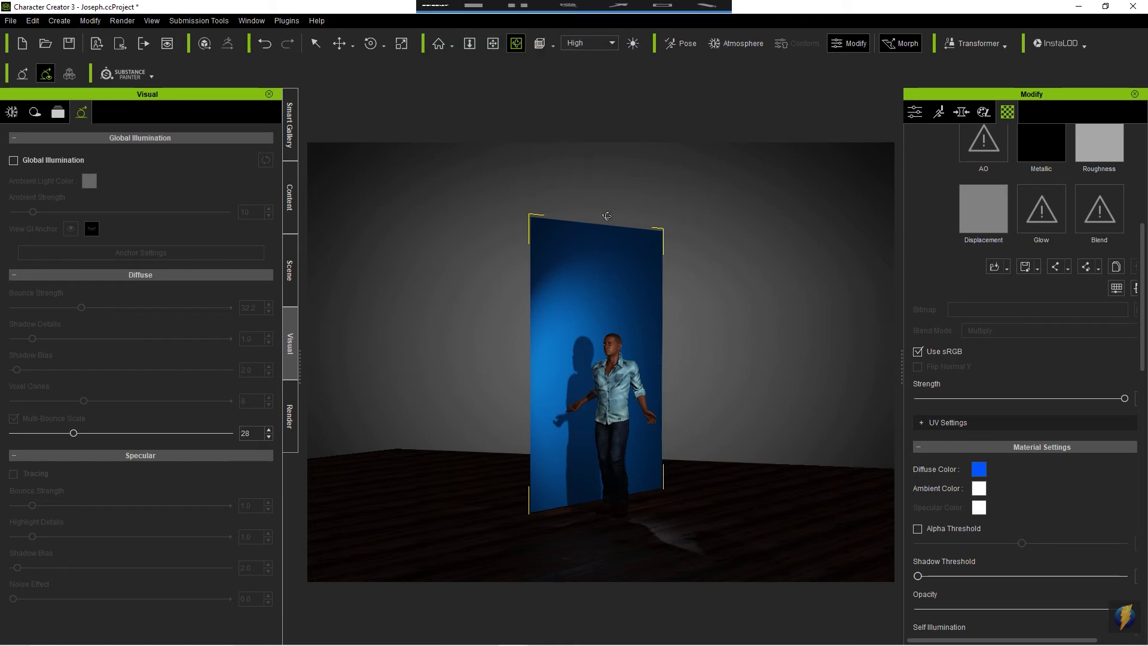
left_click(552, 46)
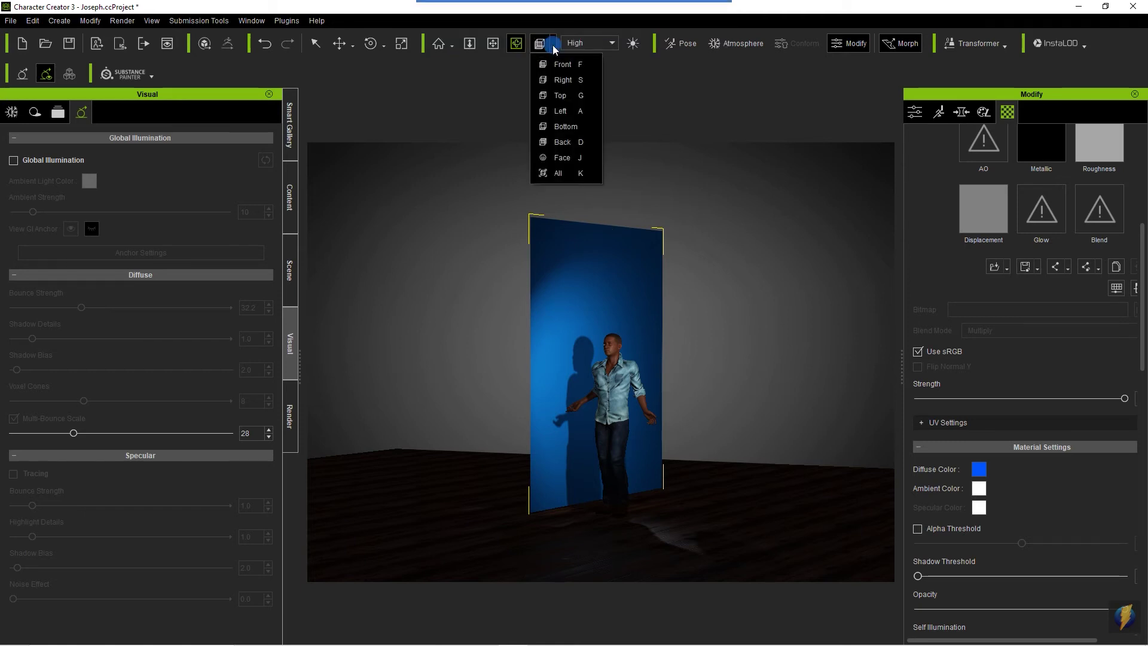
left_click(564, 158)
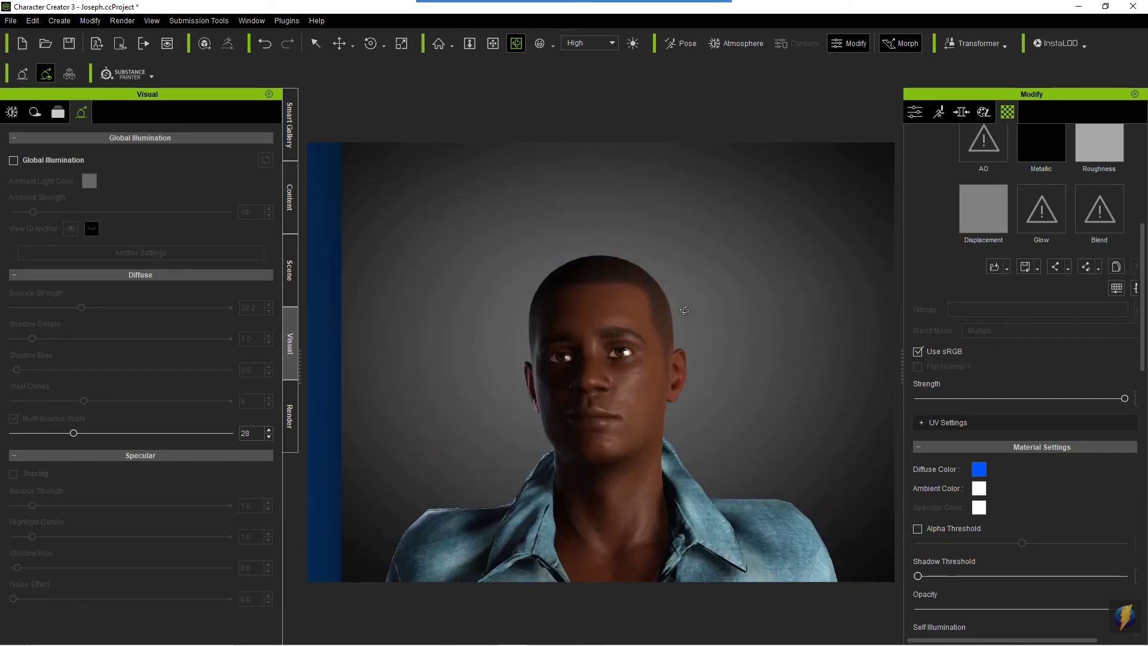
left_click(619, 25)
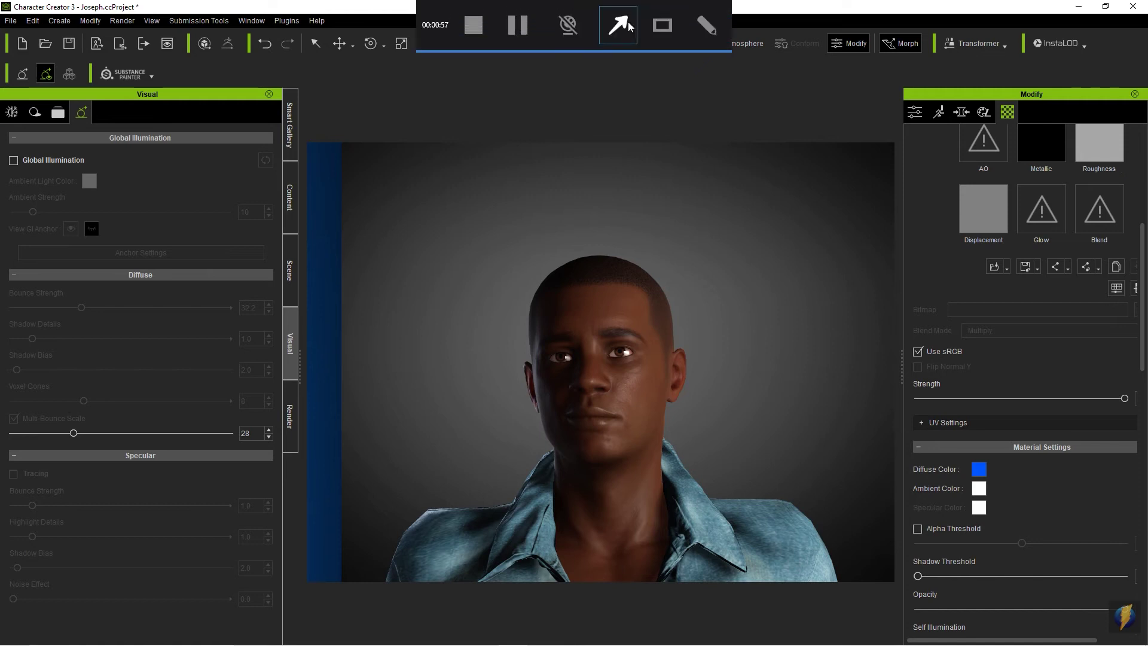
mouse_move(546, 252)
left_mouse_down()
mouse_move(426, 252)
mouse_move(269, 223)
mouse_move(293, 309)
mouse_move(287, 328)
mouse_move(296, 210)
left_mouse_up()
left_click(290, 197)
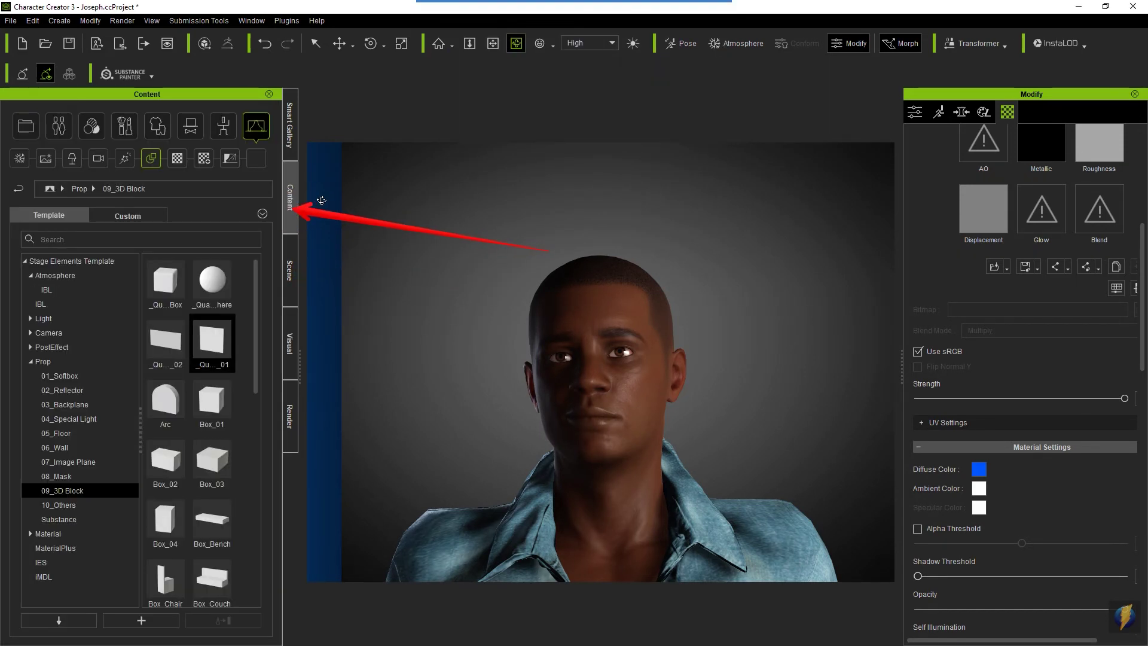
left_click(291, 346)
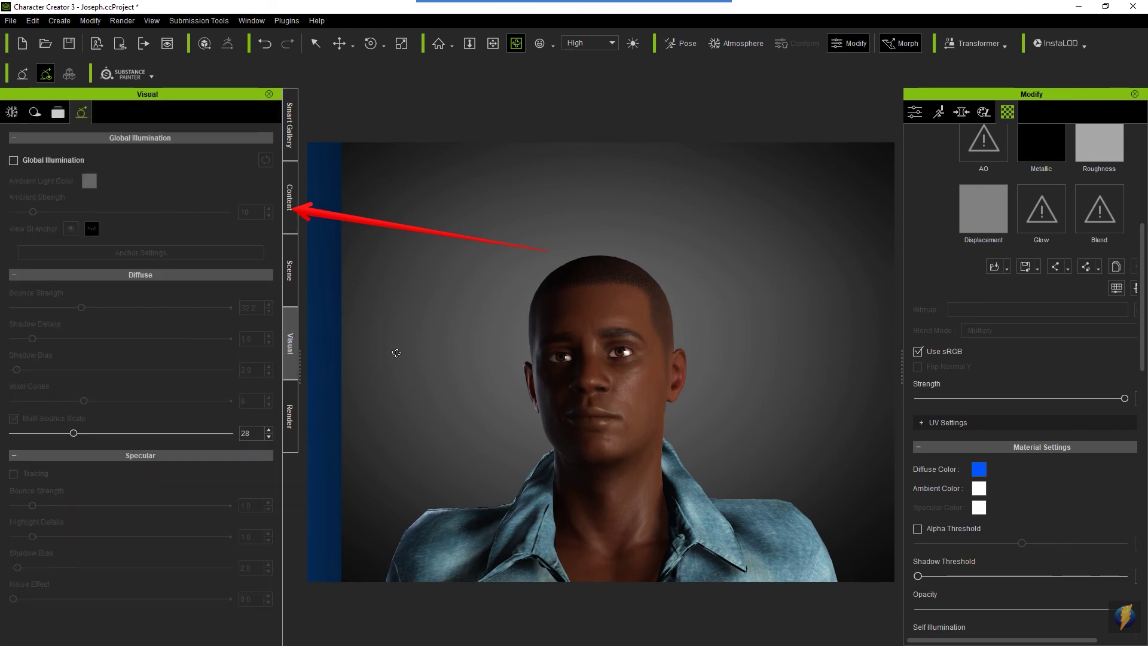
left_click(12, 112)
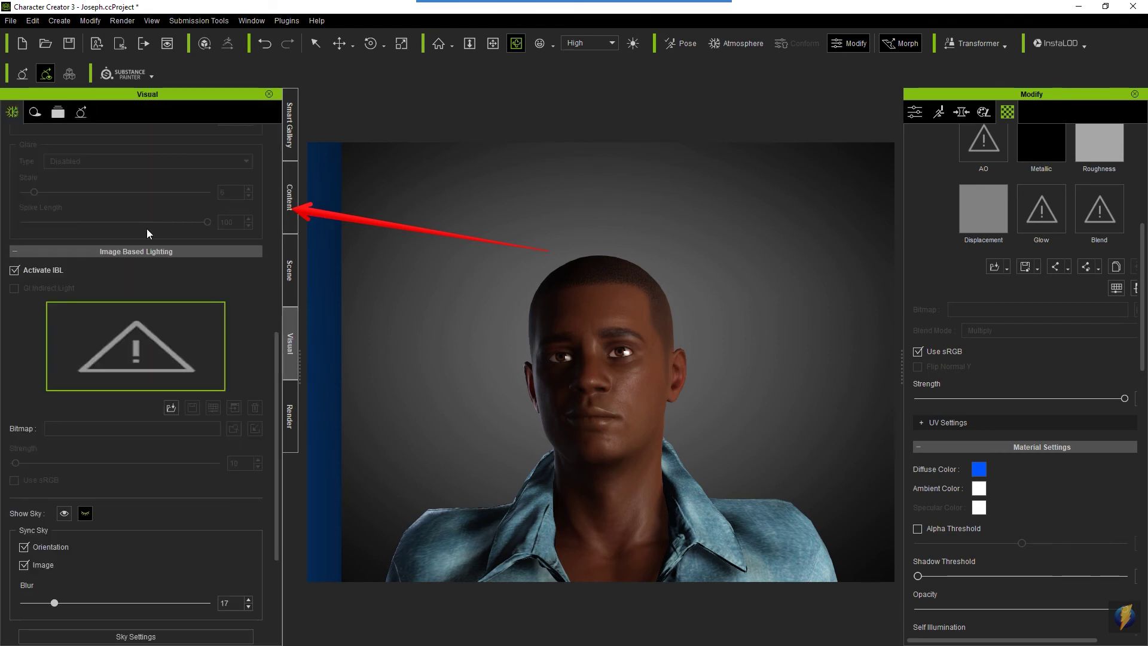
scroll(168, 281, "up", 5)
scroll(170, 281, "down", 8)
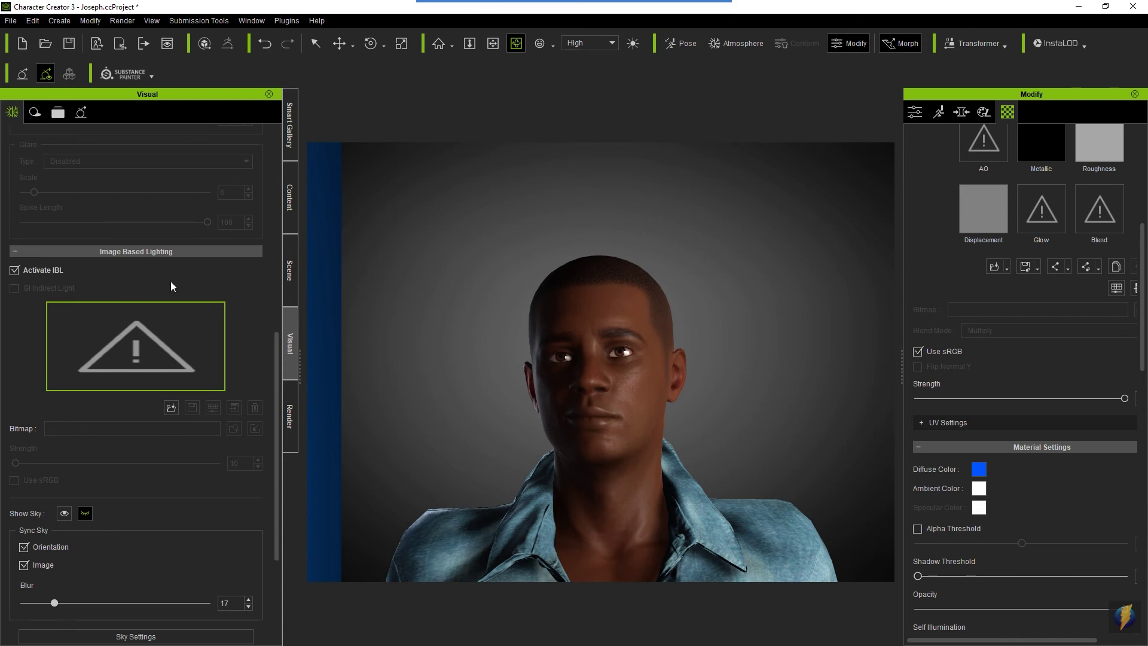
scroll(164, 296, "up", 5)
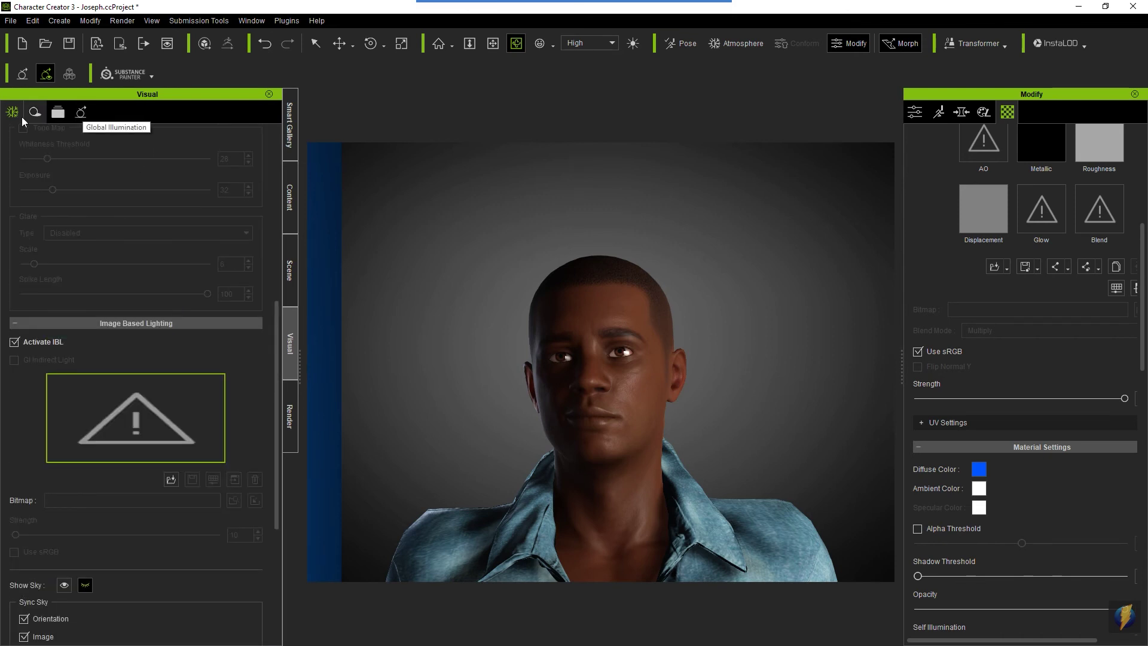
left_click(81, 113)
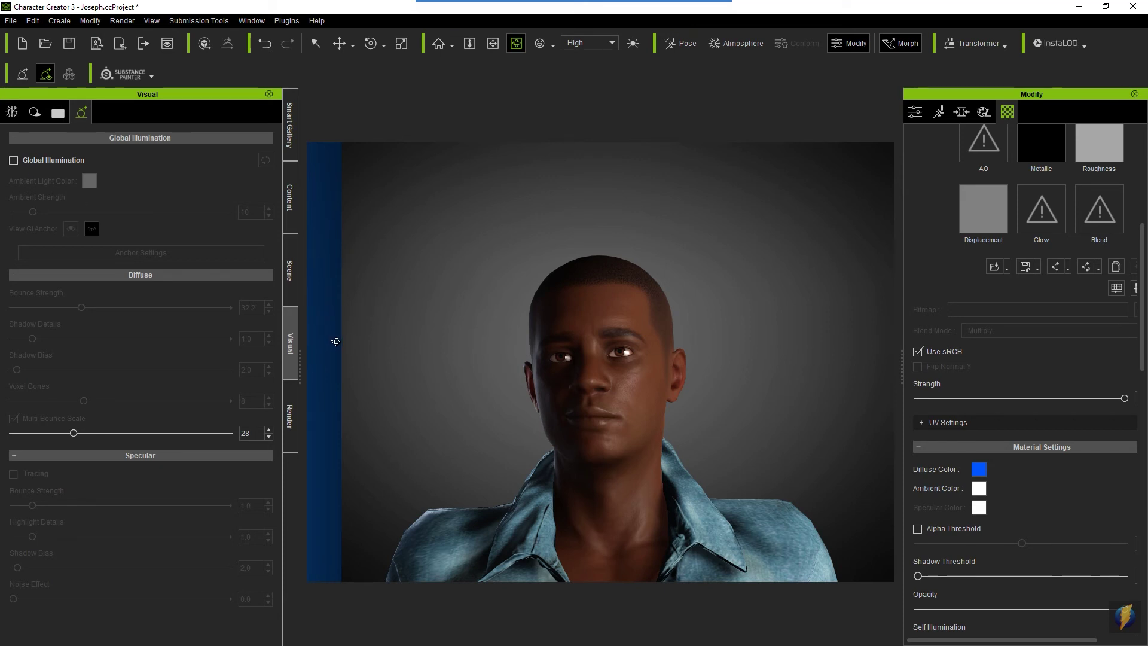
Enable Global Illumination and set Diffuse Bounce Strength to 33.0
left_click(13, 161)
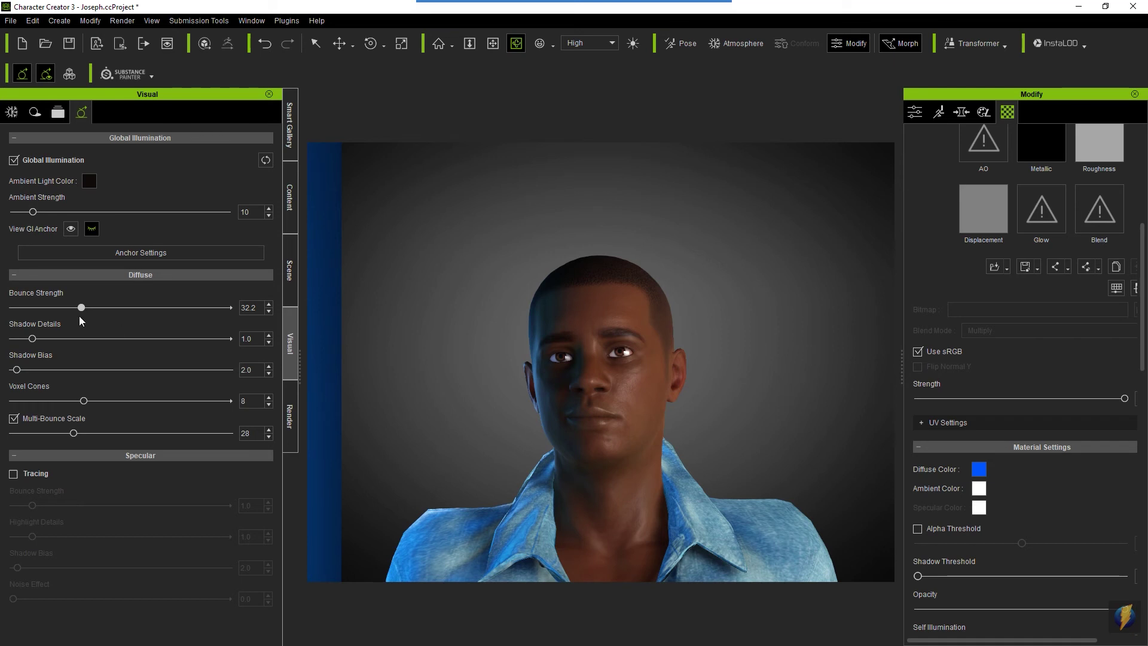
mouse_move(80, 307)
left_mouse_down()
mouse_move(11, 307)
mouse_move(321, 317)
mouse_move(74, 311)
mouse_move(121, 318)
mouse_move(72, 323)
mouse_move(90, 325)
mouse_move(80, 321)
left_mouse_up()
Change the reflector plane's diffuse colour from blue to cyan
left_click(291, 273)
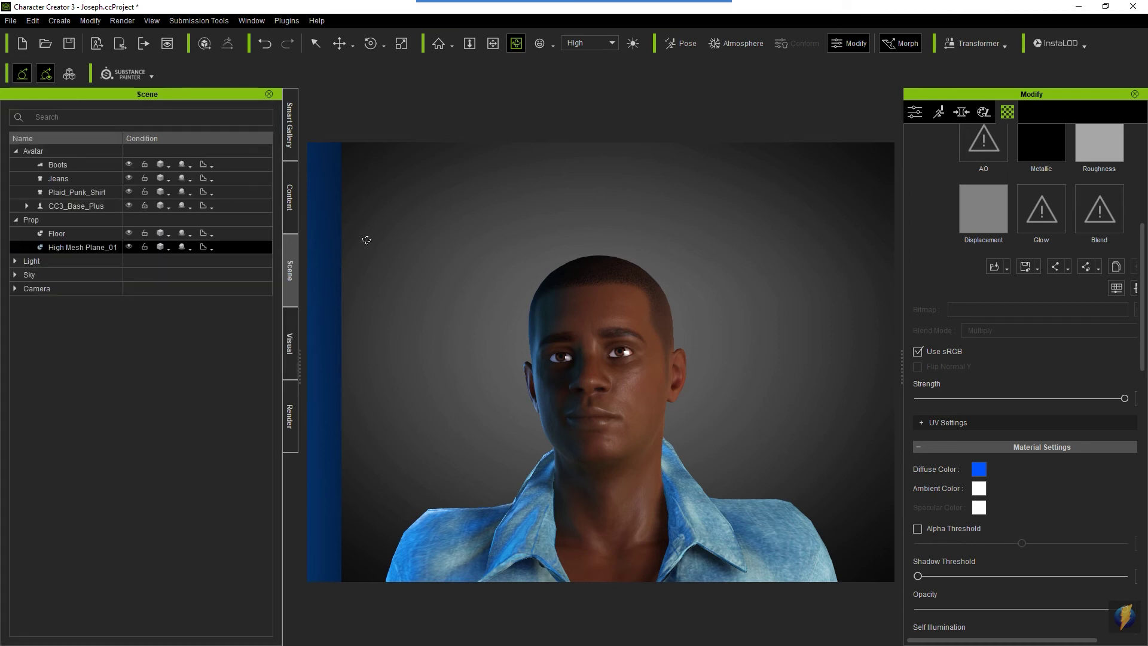
left_click(979, 469)
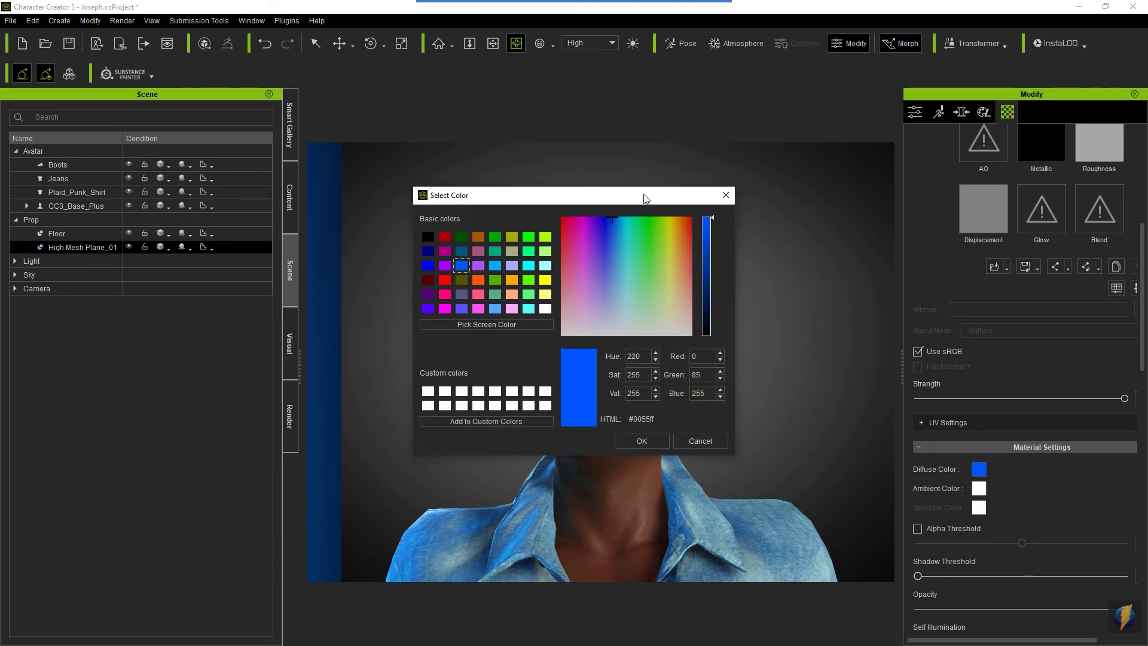
left_click_drag(645, 198, 893, 102)
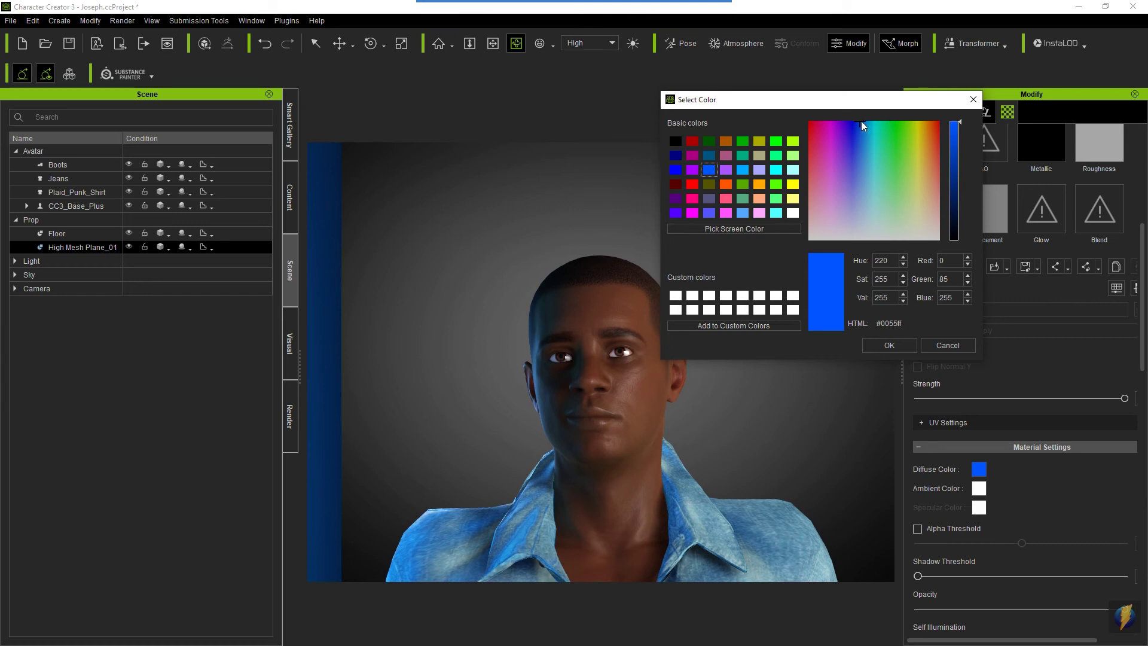
left_click_drag(861, 121, 878, 116)
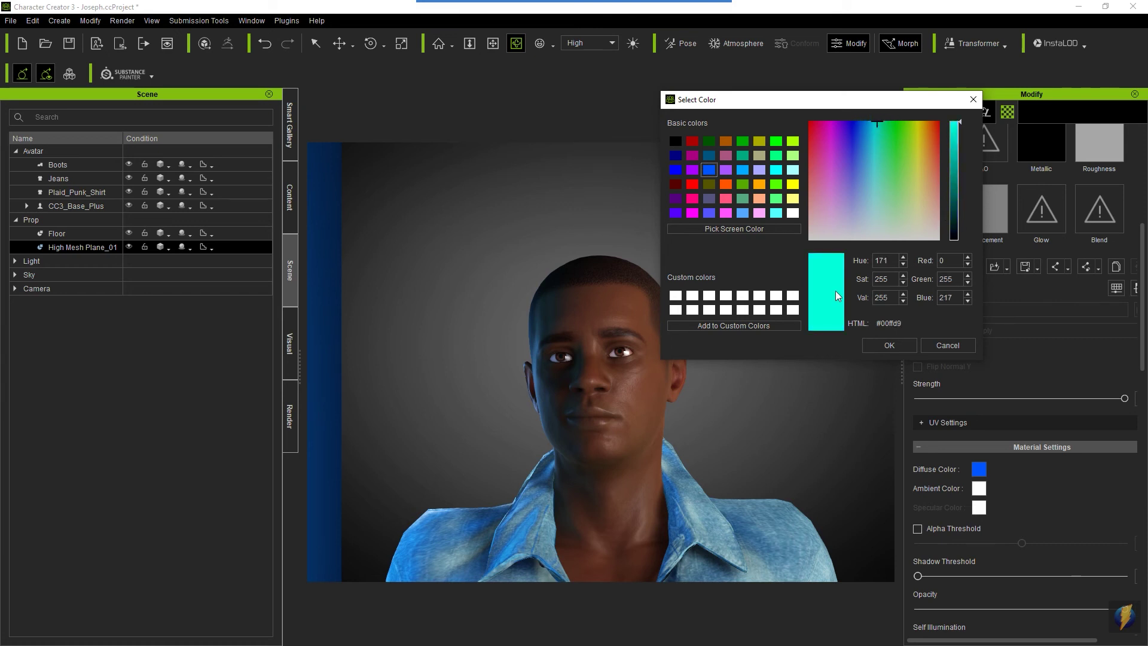
left_click(887, 343)
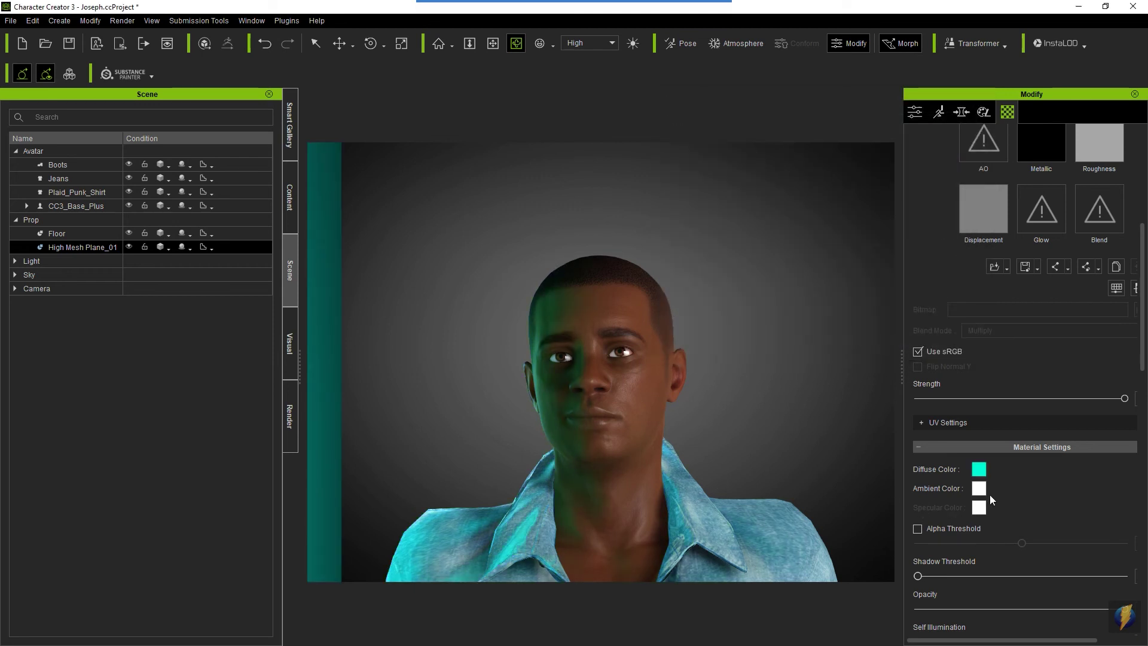
Switch the plane's diffuse colour to a pale yellow
left_click(979, 471)
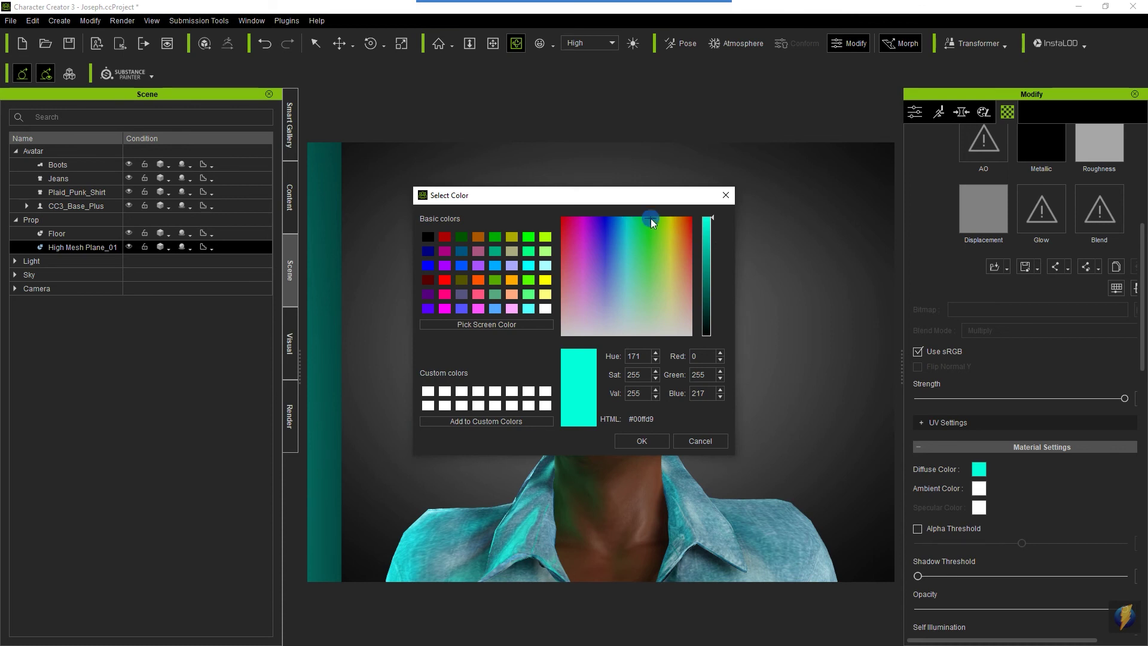
left_click(668, 216)
left_click(672, 217)
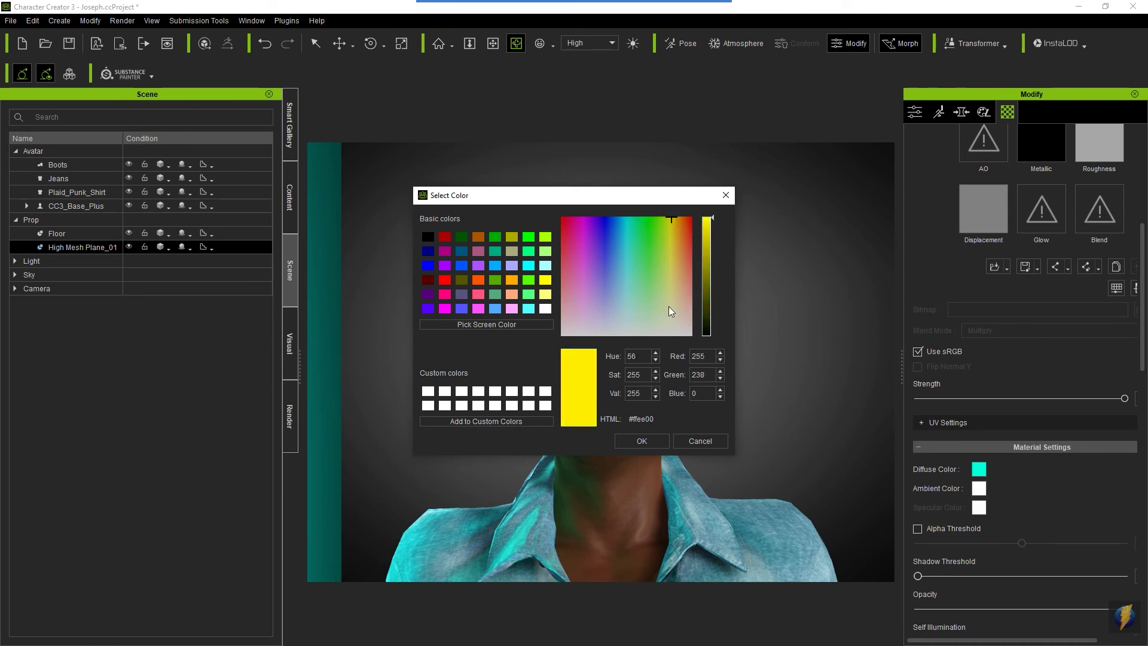
left_click_drag(669, 222, 672, 278)
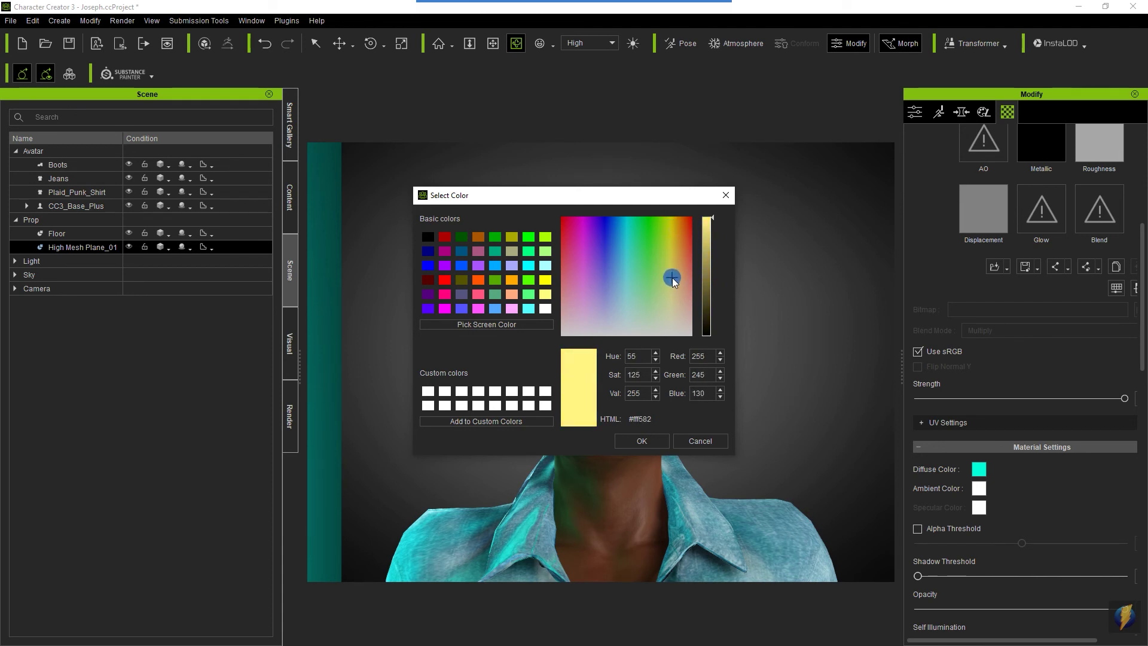
left_click(638, 440)
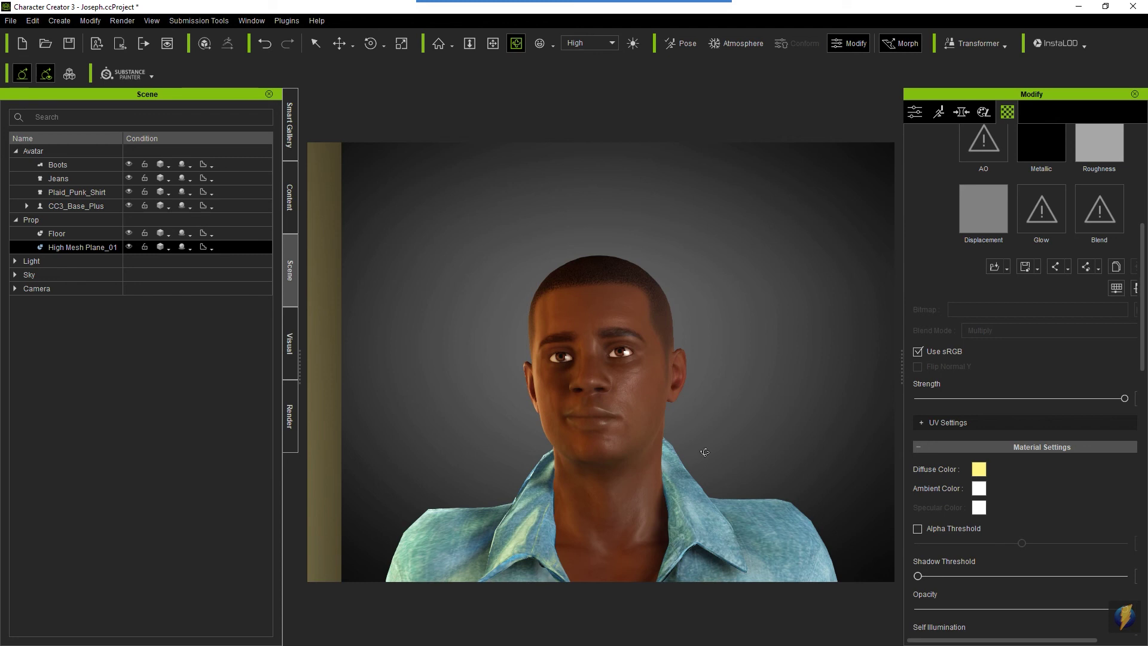
Darken the plane's diffuse colour to dark olive #656133
left_click(984, 470)
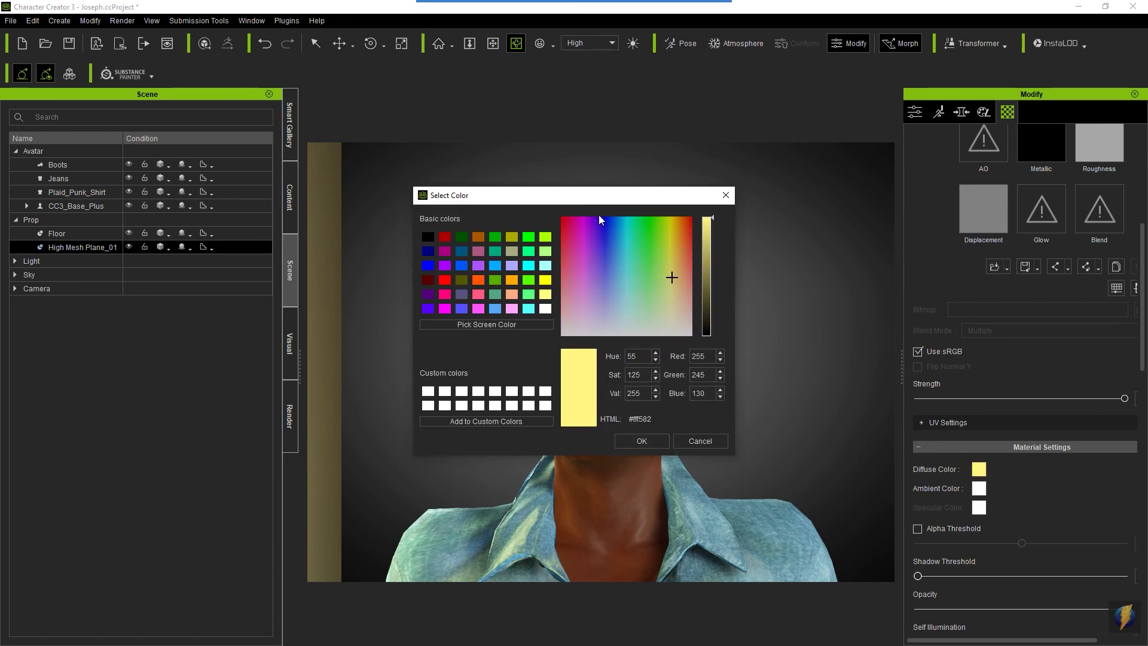
left_click_drag(596, 192, 783, 138)
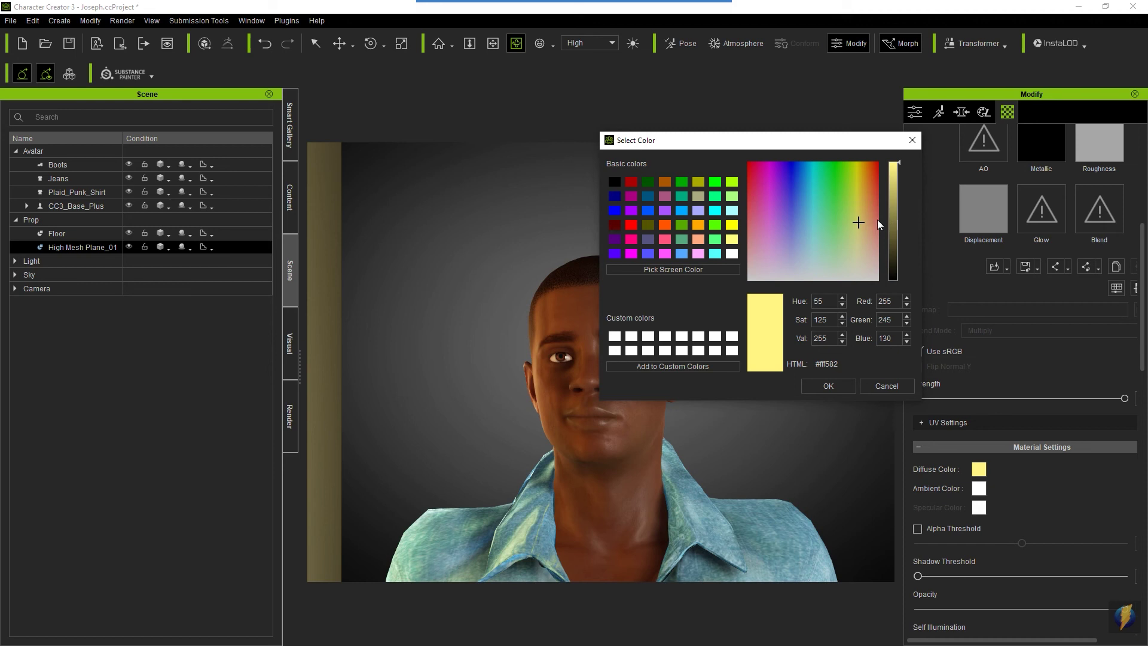
left_click(895, 238)
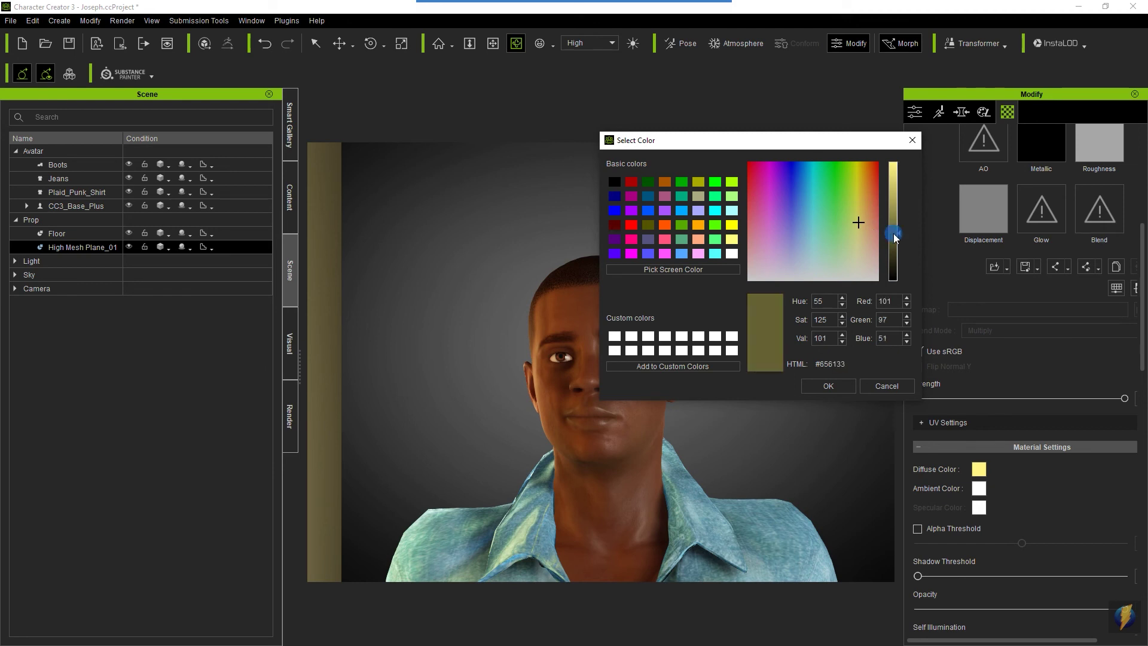
left_click(831, 386)
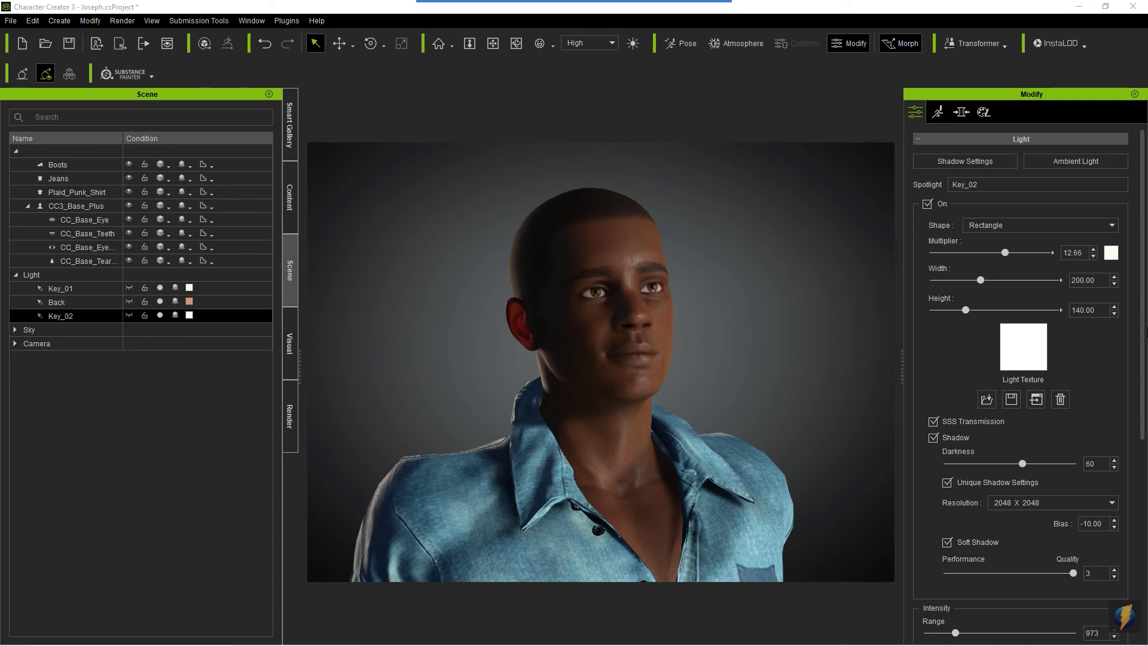
Show the Key_02 spotlight's Light settings in the Modify panel
mouse_move(577, 29)
left_click(618, 25)
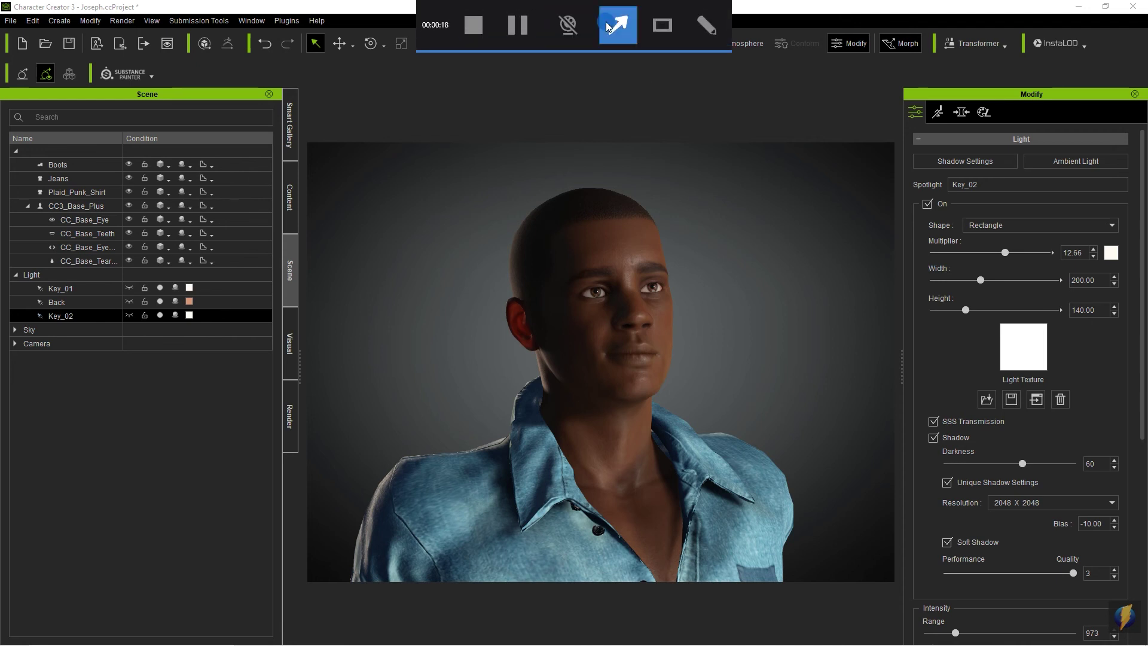
mouse_move(371, 363)
left_mouse_down()
mouse_move(252, 297)
mouse_move(141, 113)
mouse_move(123, 43)
mouse_move(133, 21)
left_mouse_up()
Open the Render Image settings panel
left_click(126, 21)
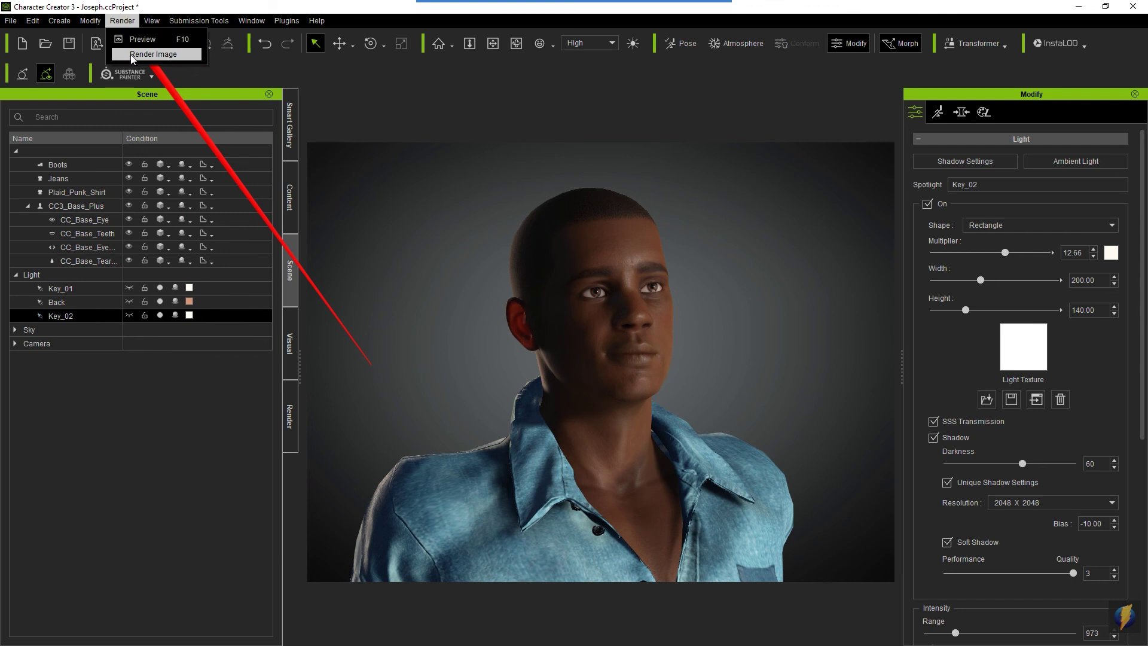
left_click(132, 54)
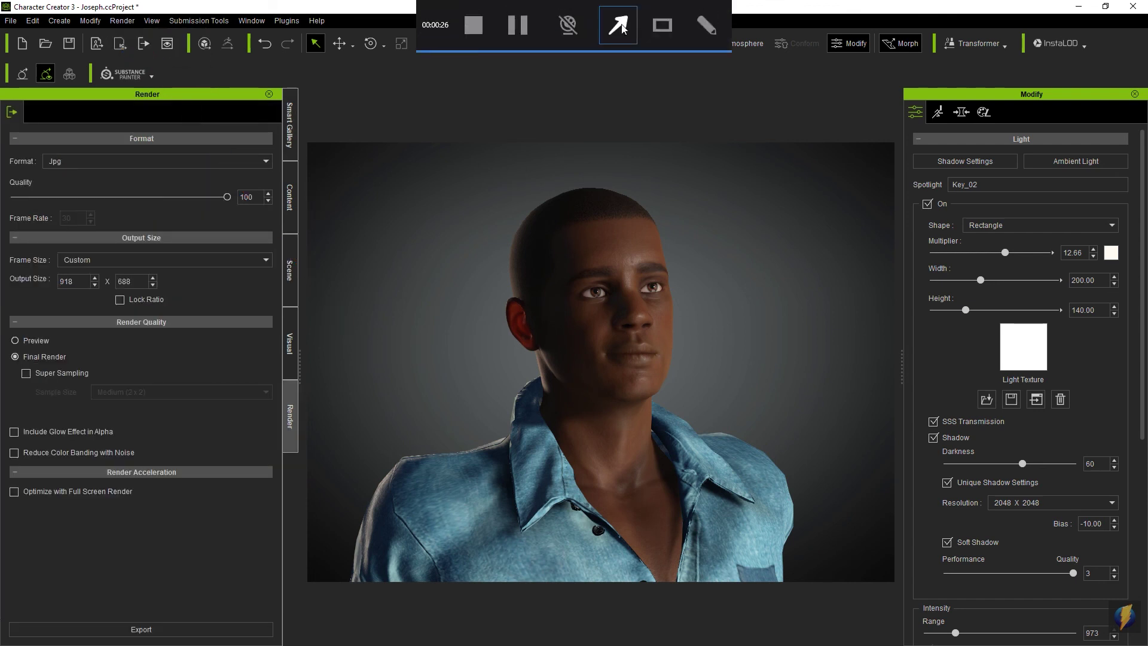
left_click(622, 27)
mouse_move(135, 571)
left_mouse_down()
mouse_move(103, 271)
mouse_move(44, 261)
mouse_move(76, 296)
mouse_move(136, 287)
left_mouse_up()
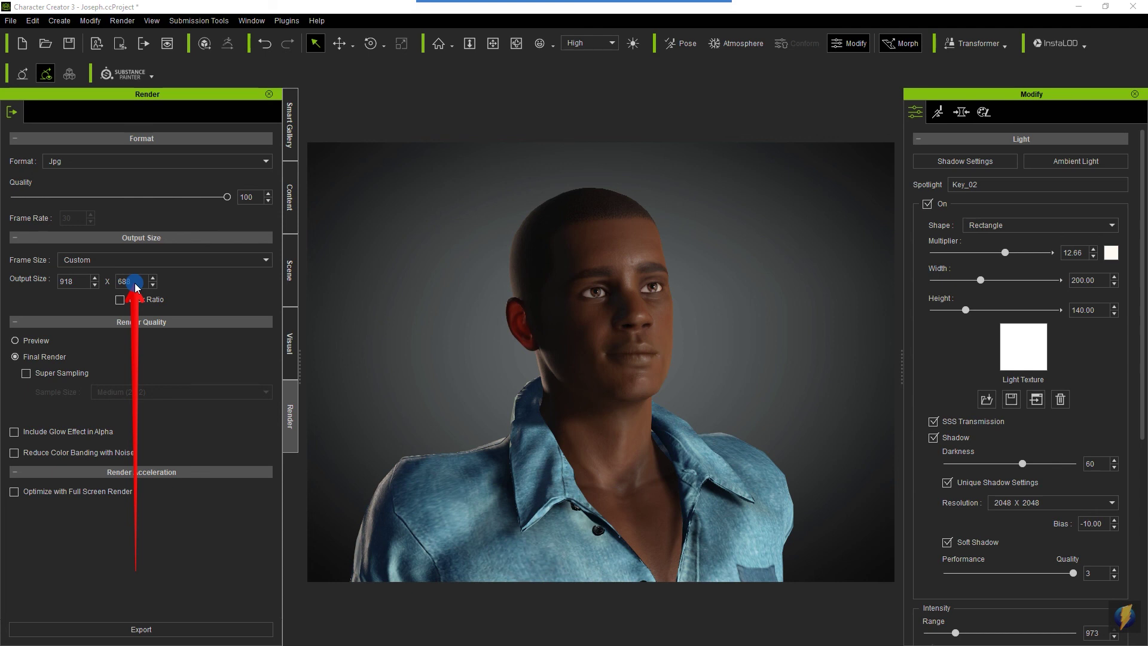
mouse_move(136, 287)
left_mouse_down()
mouse_move(67, 302)
mouse_move(252, 280)
left_mouse_up()
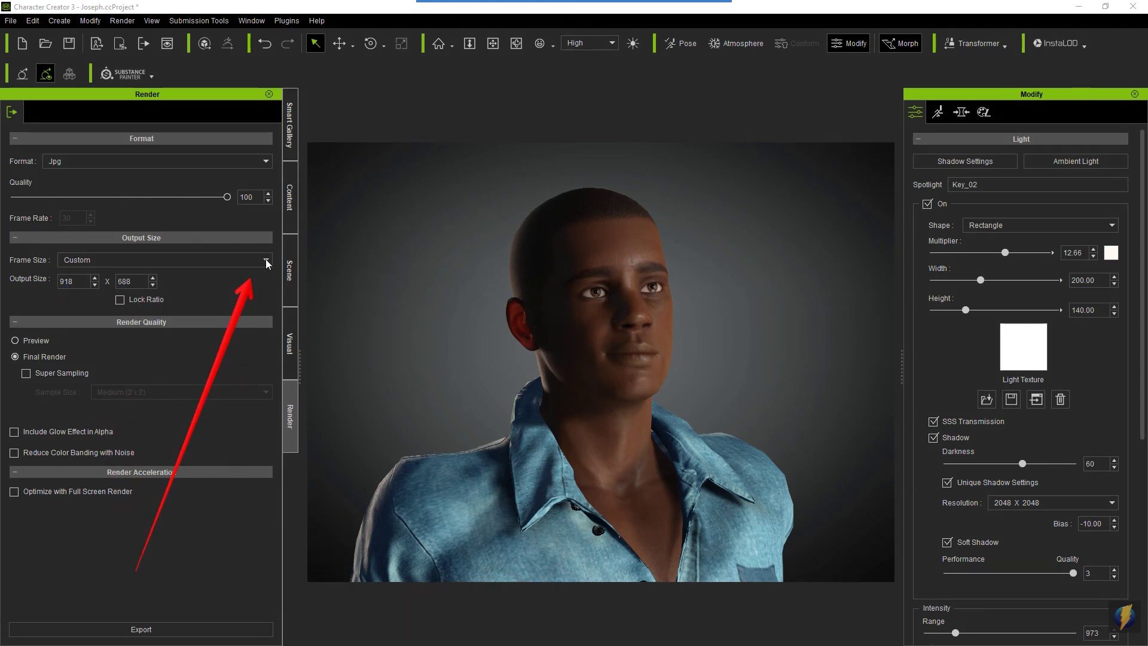
Set the frame size to Ultra HD, then change it to HD 1080p (1920x1080)
left_click(266, 261)
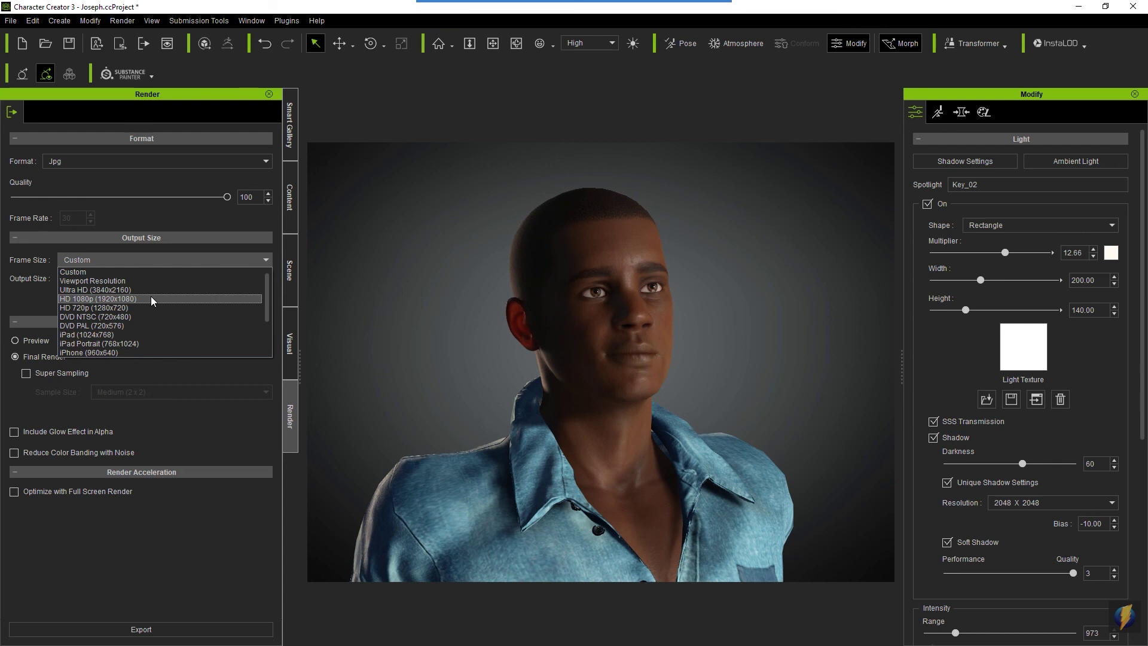
left_click(73, 290)
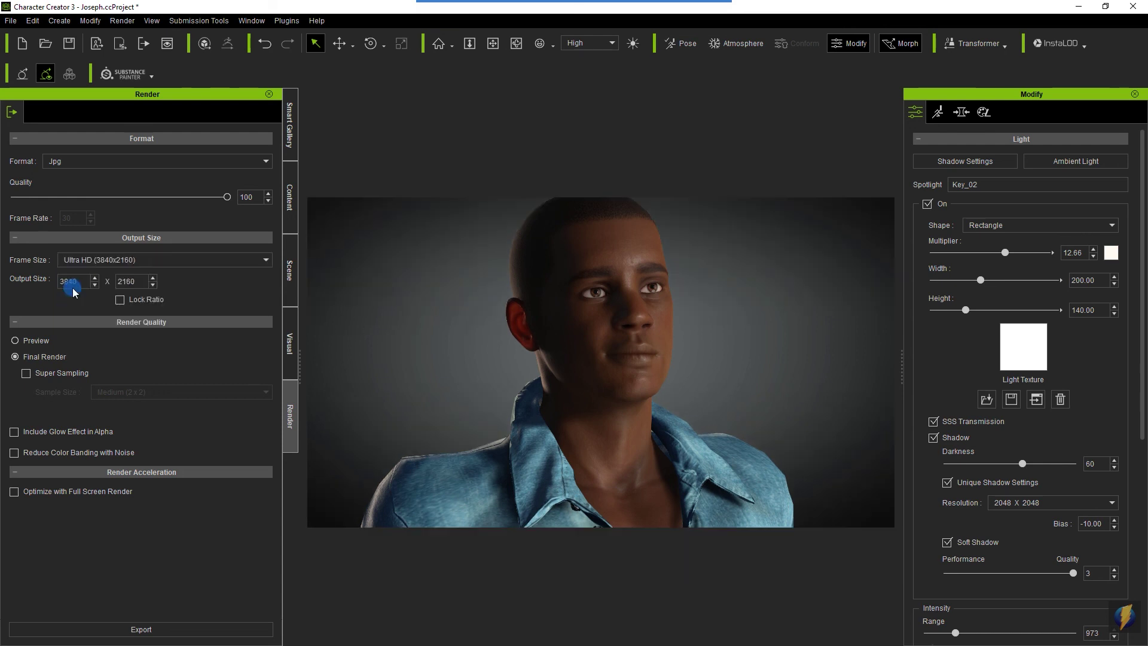
left_click(245, 262)
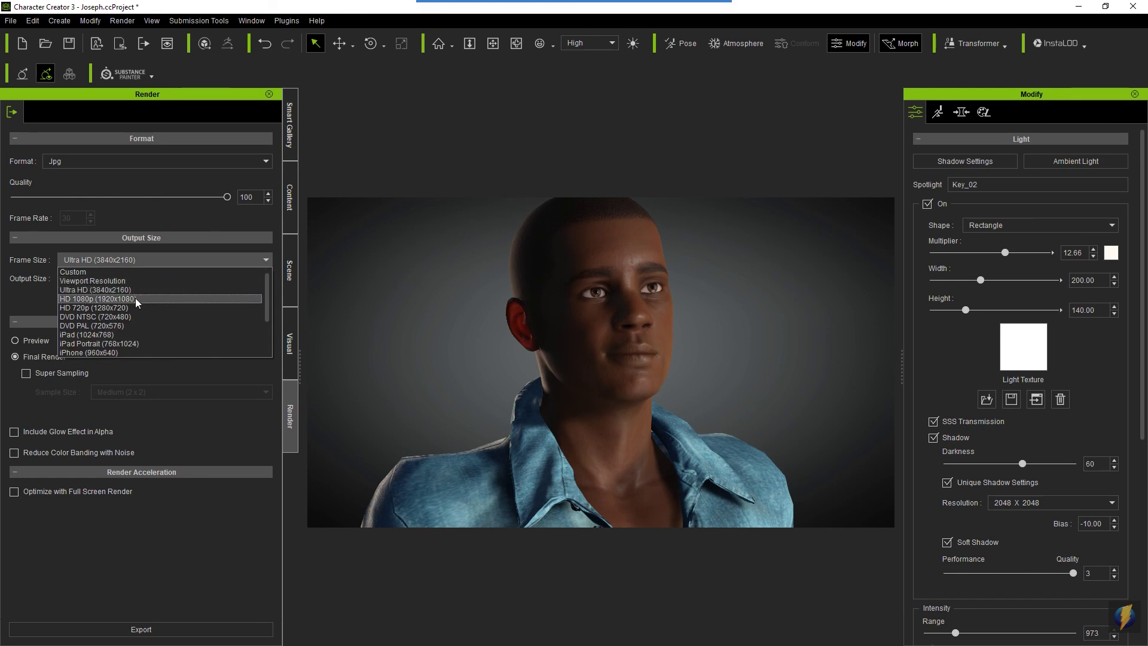
left_click(92, 299)
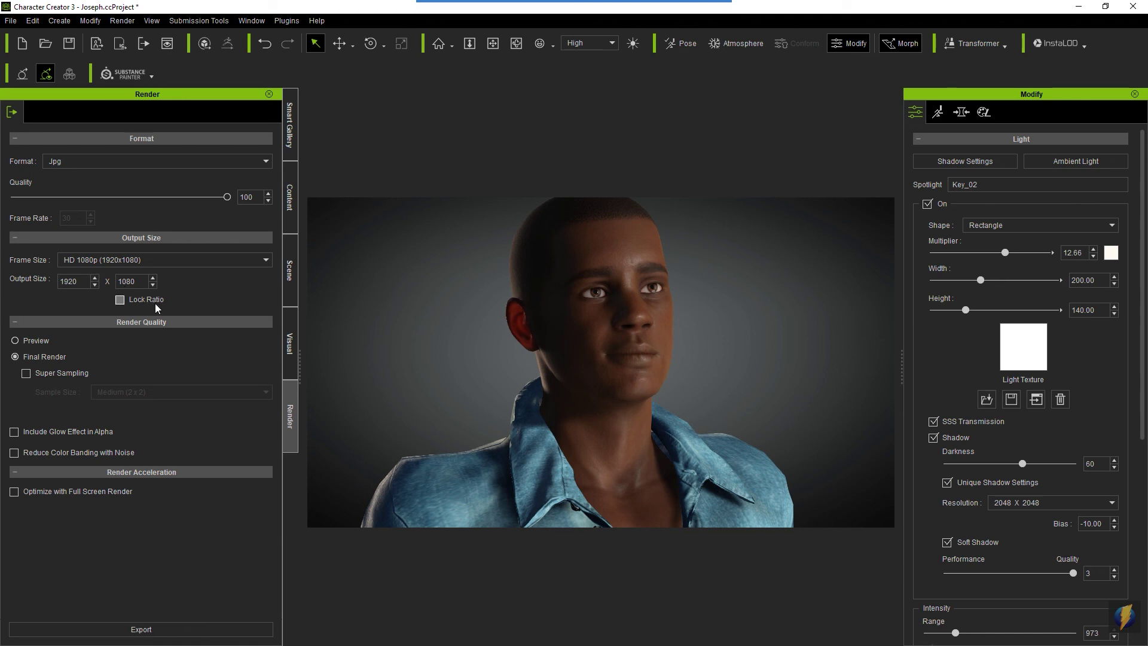
mouse_move(632, 5)
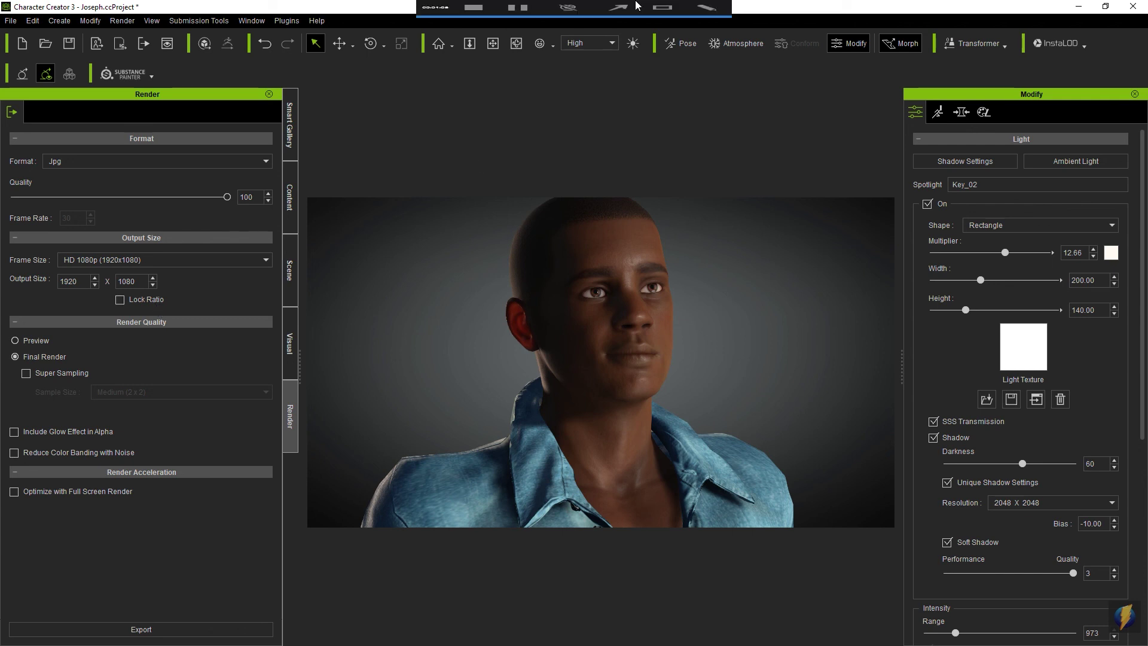
left_click(625, 28)
mouse_move(142, 499)
left_mouse_down()
mouse_move(37, 171)
mouse_move(210, 170)
left_mouse_up()
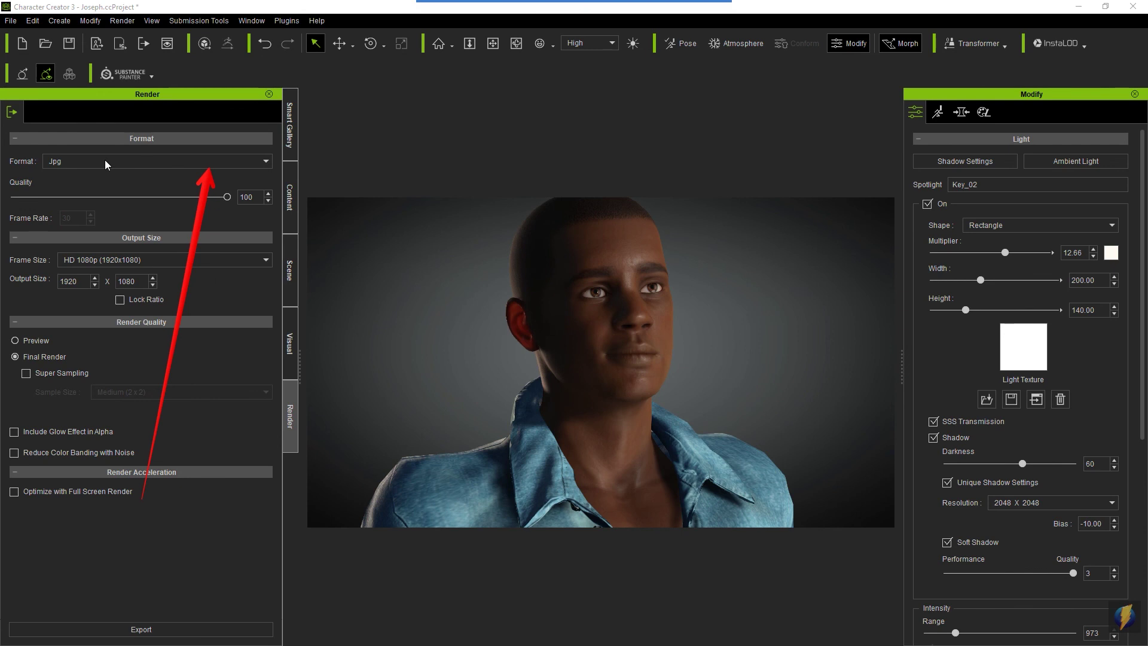
left_click(265, 163)
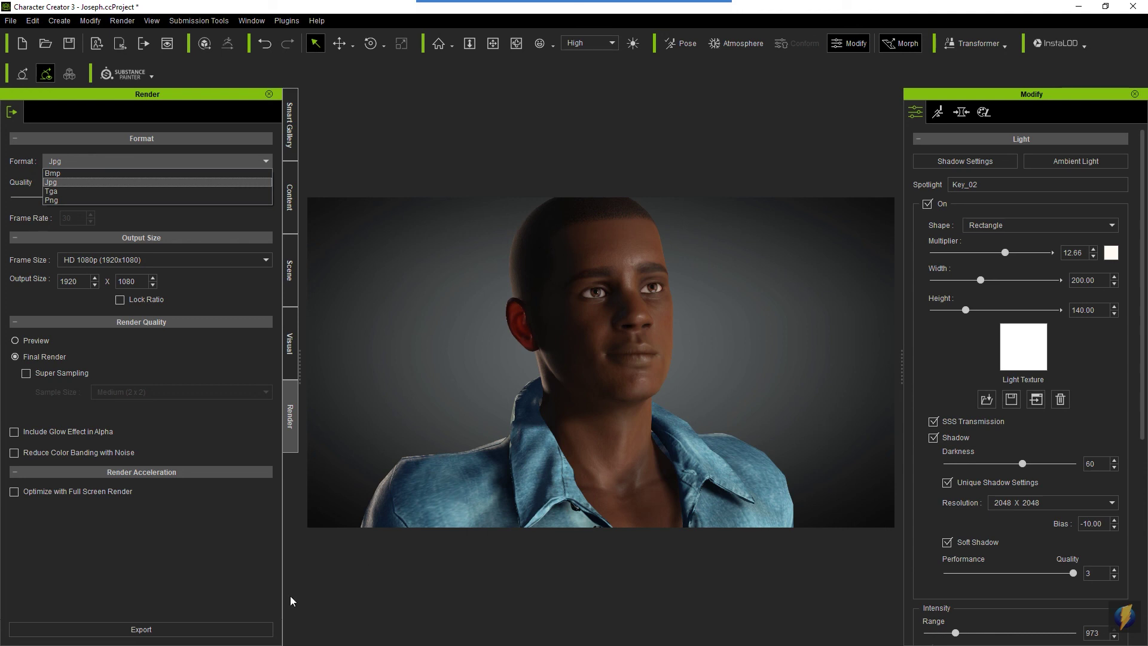
left_click(189, 568)
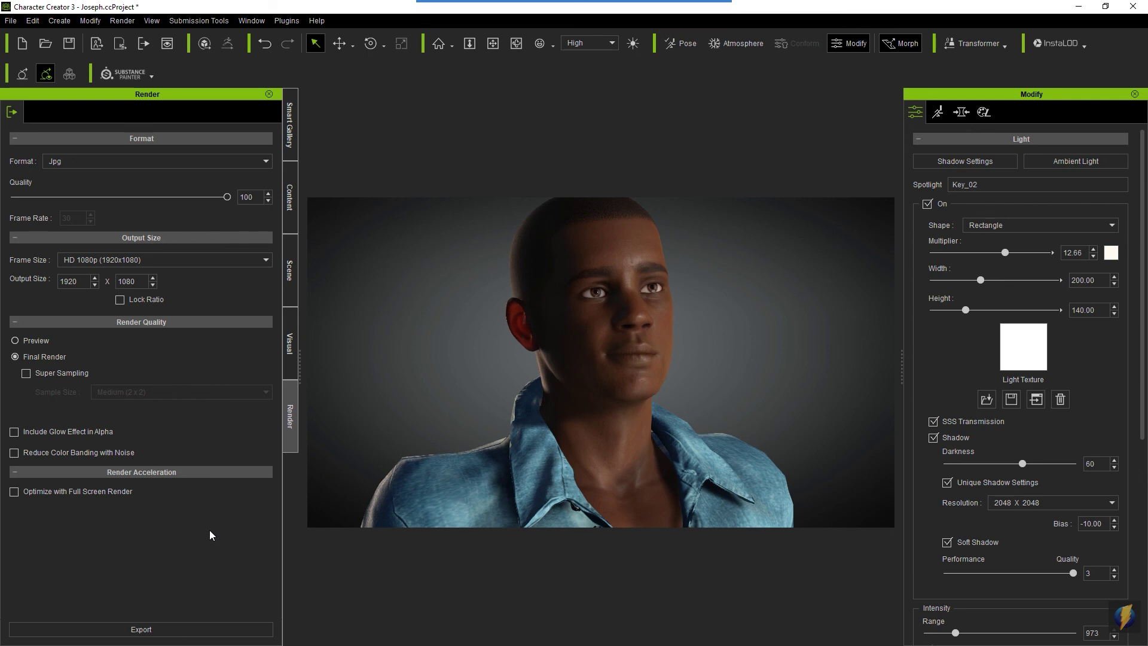
Export the render to the Desktop with the file name portrait01
left_click(177, 630)
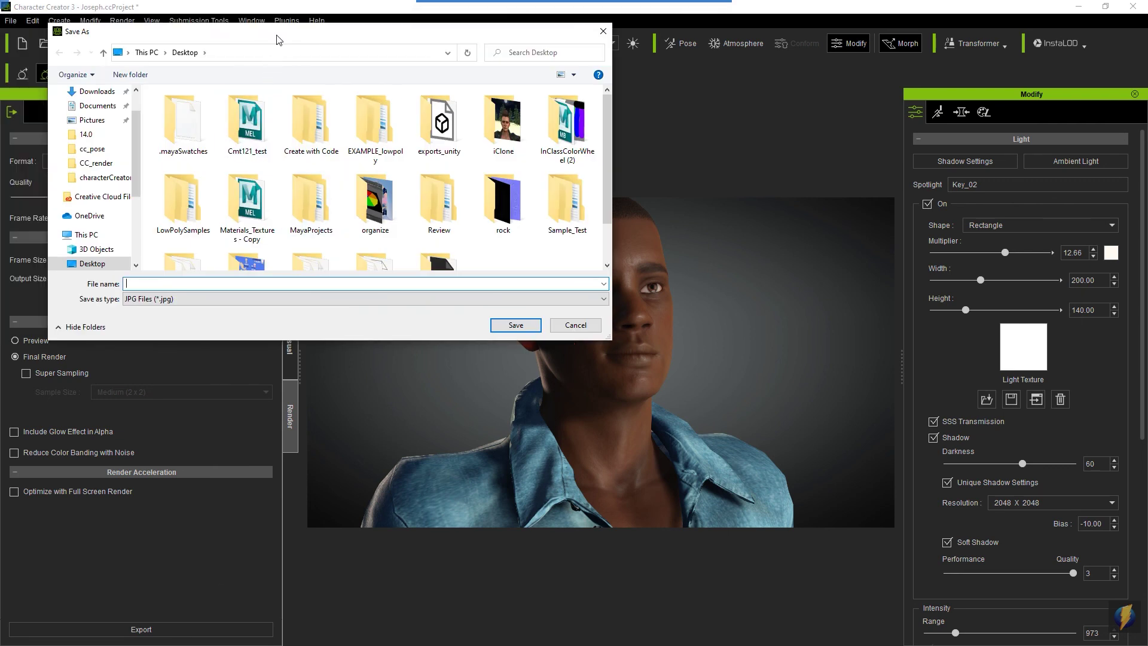
left_click(352, 339)
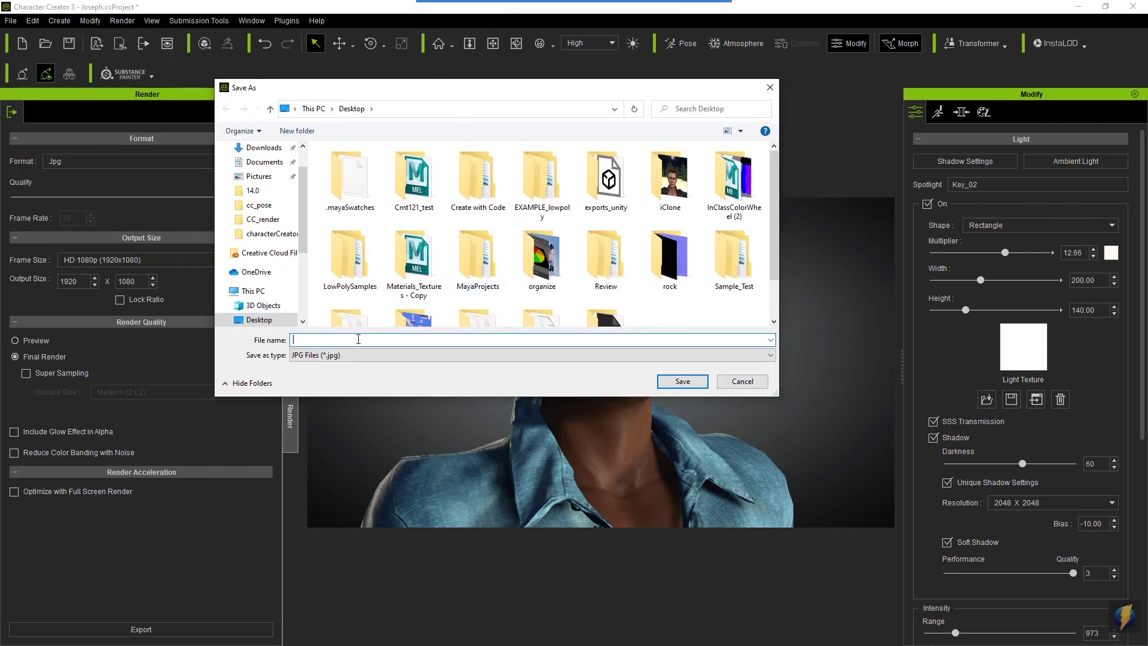
type("port")
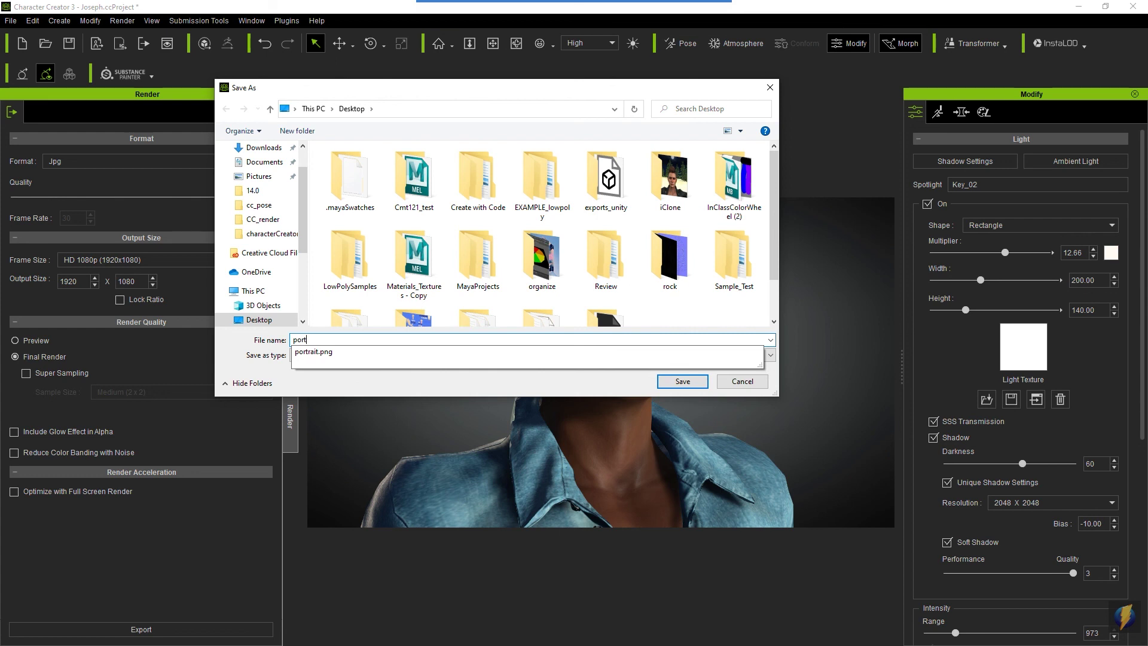
type("rait01")
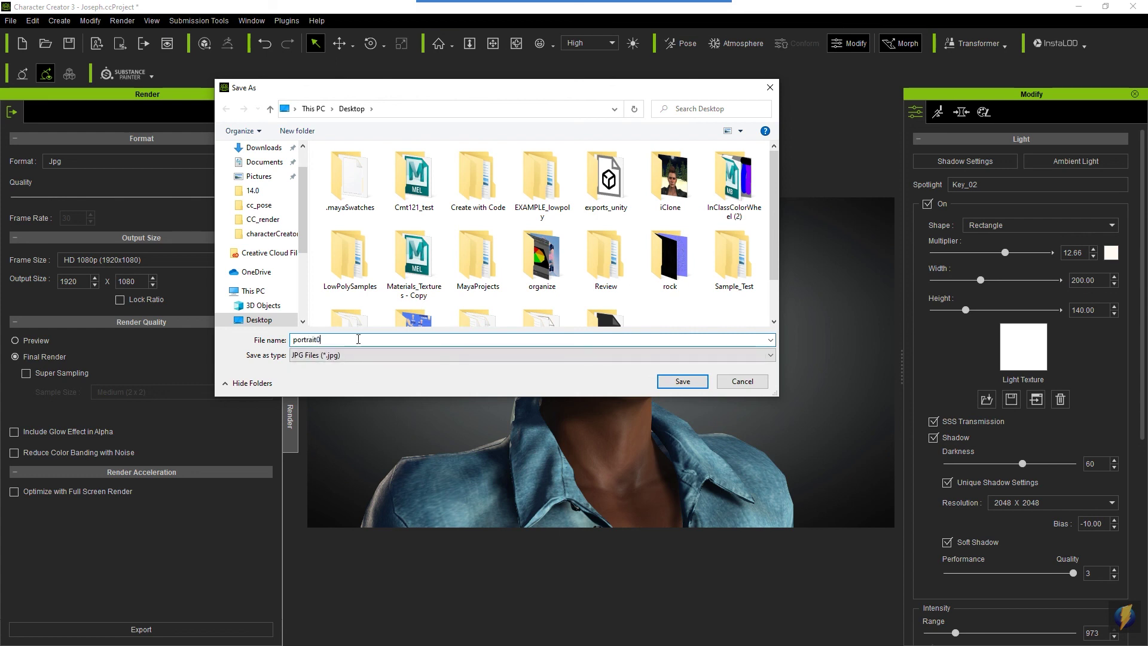